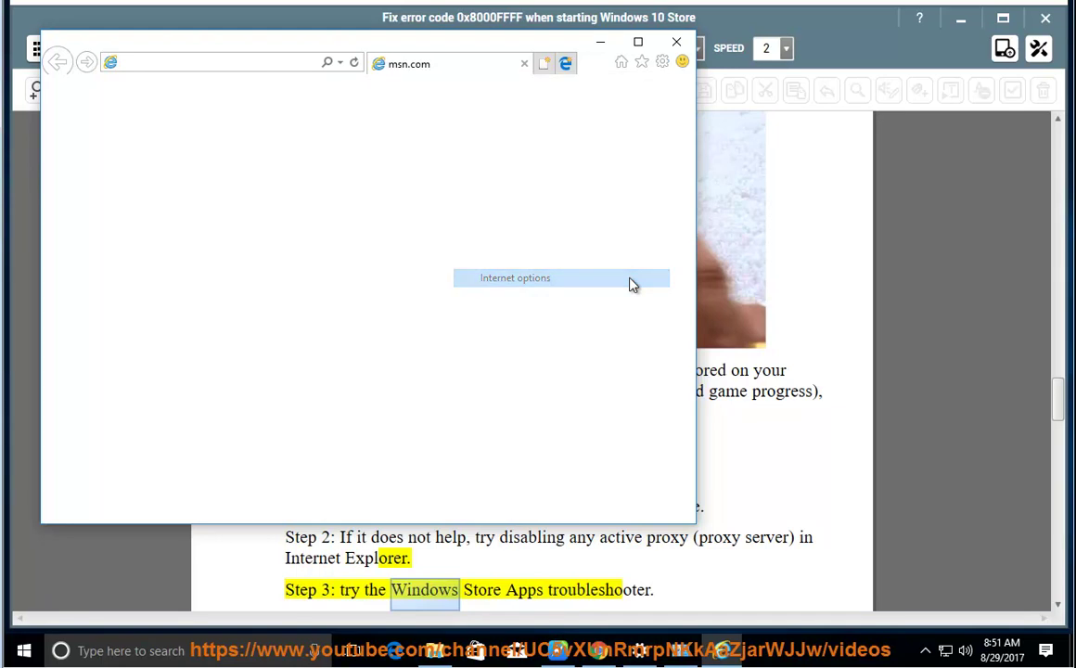
# Step: Open the LAN settings from the connection options and move that dialog beside Internet Options
pyautogui.click(252, 85)
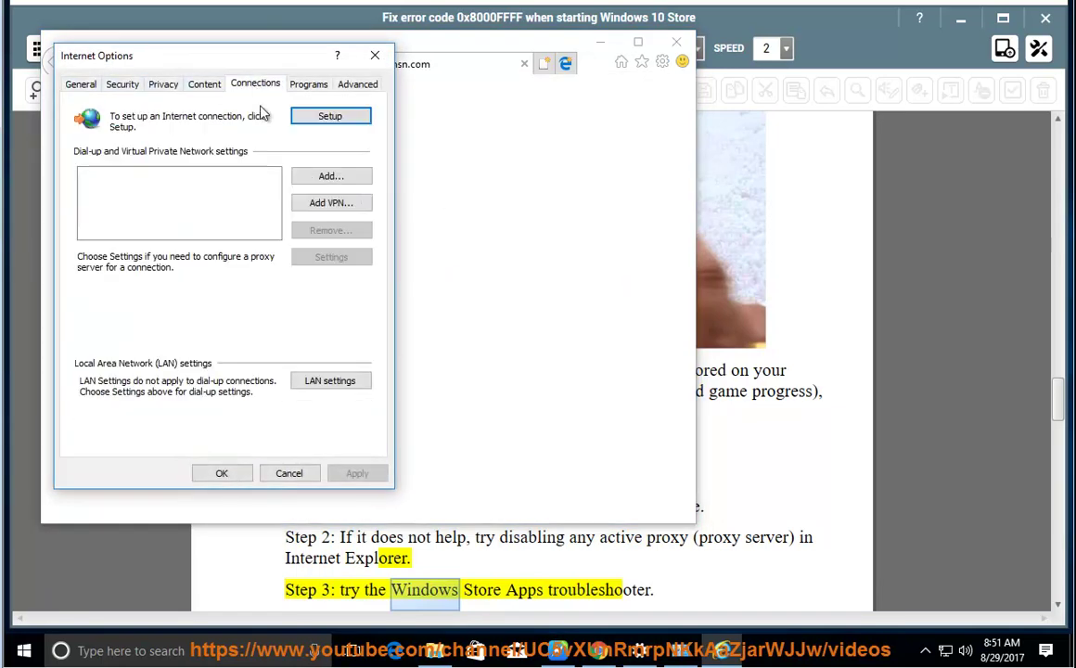
pyautogui.click(309, 388)
pyautogui.moveTo(286, 73); pyautogui.dragTo(660, 158)
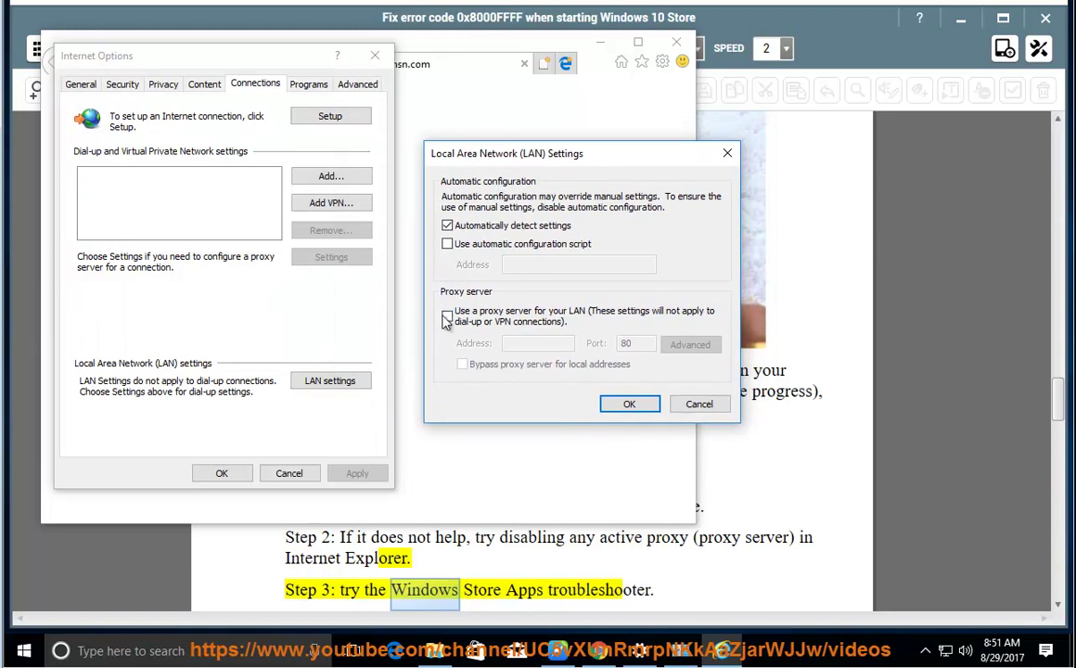
# Step: Toggle the option to use a proxy server for the LAN, and leave both settings dialogs without saving
pyautogui.click(447, 316)
pyautogui.click(447, 316)
pyautogui.click(447, 316)
pyautogui.click(447, 316)
pyautogui.click(699, 403)
pyautogui.click(289, 472)
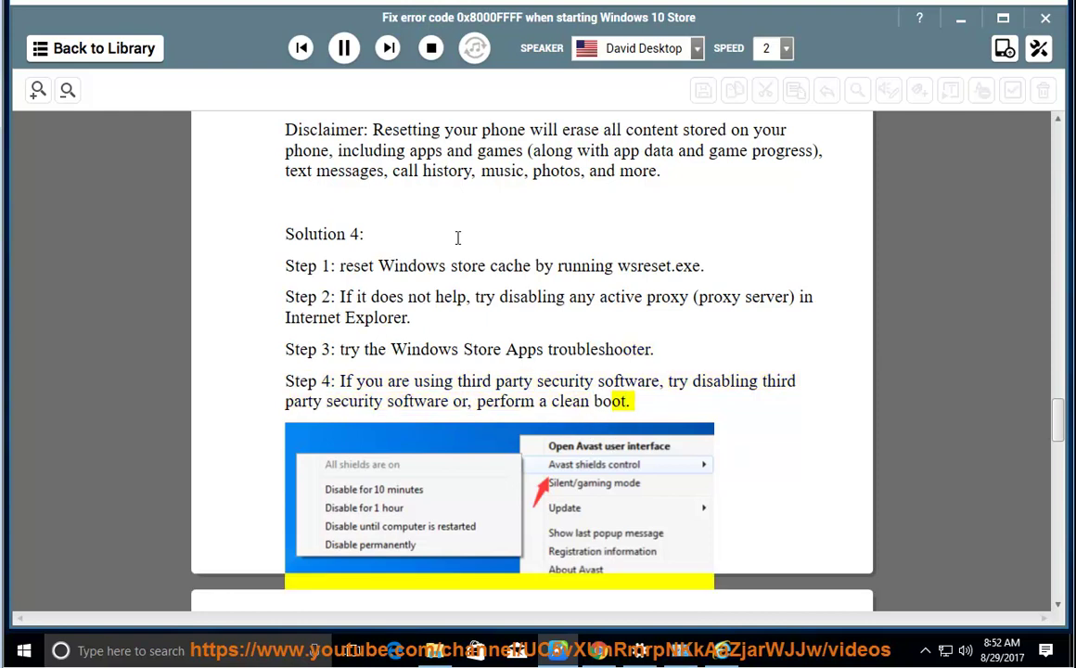
# Step: Pause the document narration, highlight the troubleshooter text in Step 3, and switch to the Control Panel home
pyautogui.click(343, 49)
pyautogui.moveTo(673, 291); pyautogui.dragTo(380, 287)
pyautogui.click(681, 652)
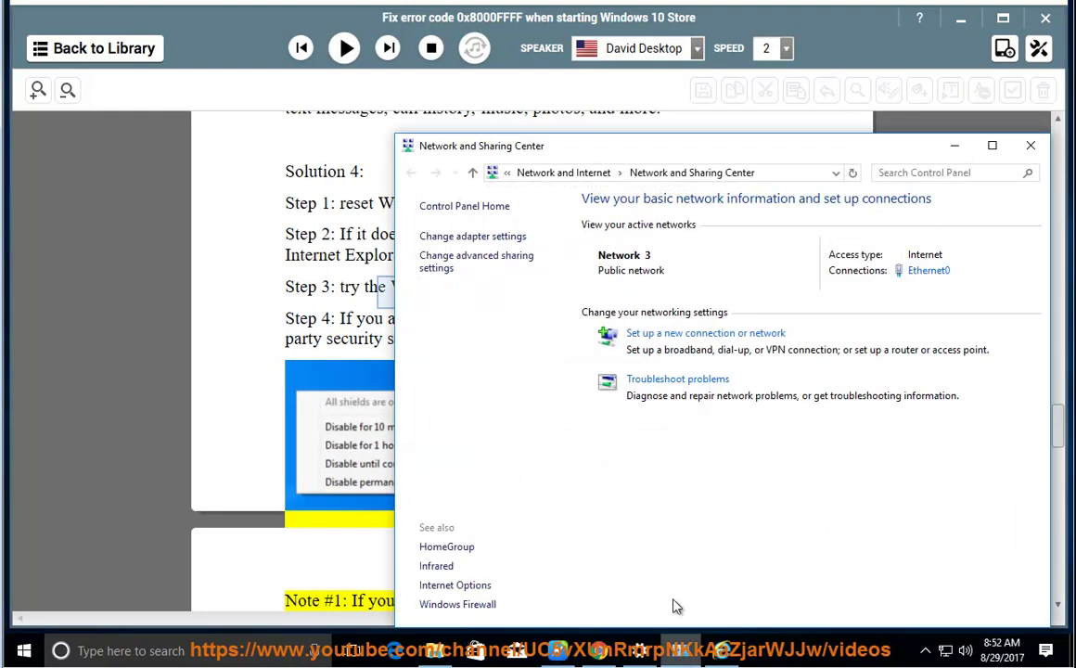
pyautogui.click(489, 207)
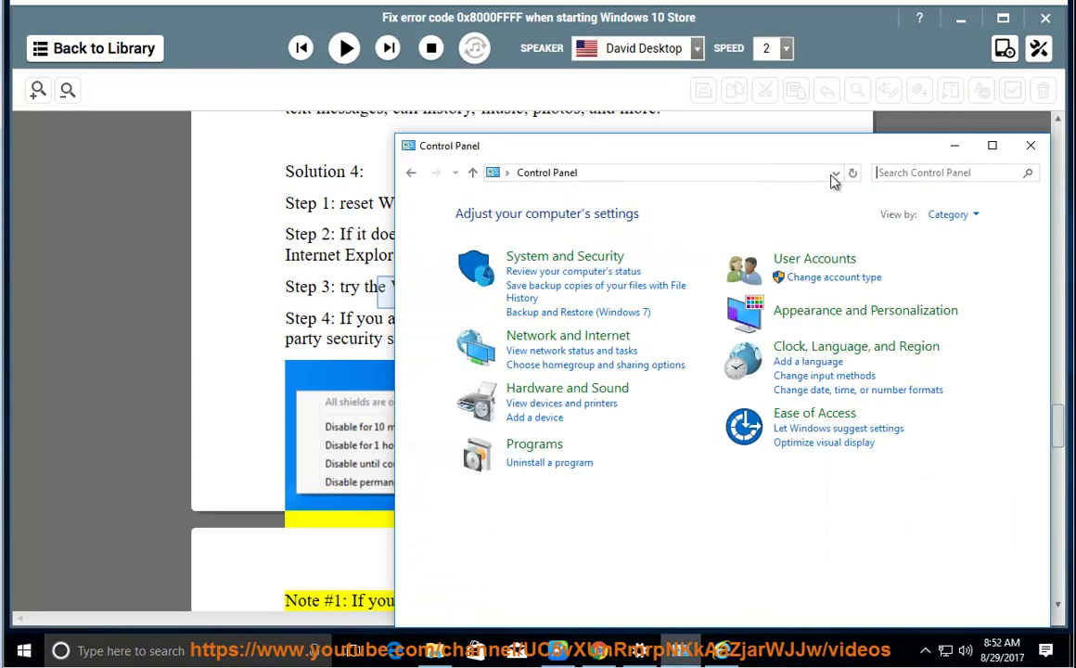
# Step: Search Control Panel for "TR", open Troubleshooting and list the troubleshooters of all categories
pyautogui.click(903, 171)
pyautogui.write('TR')
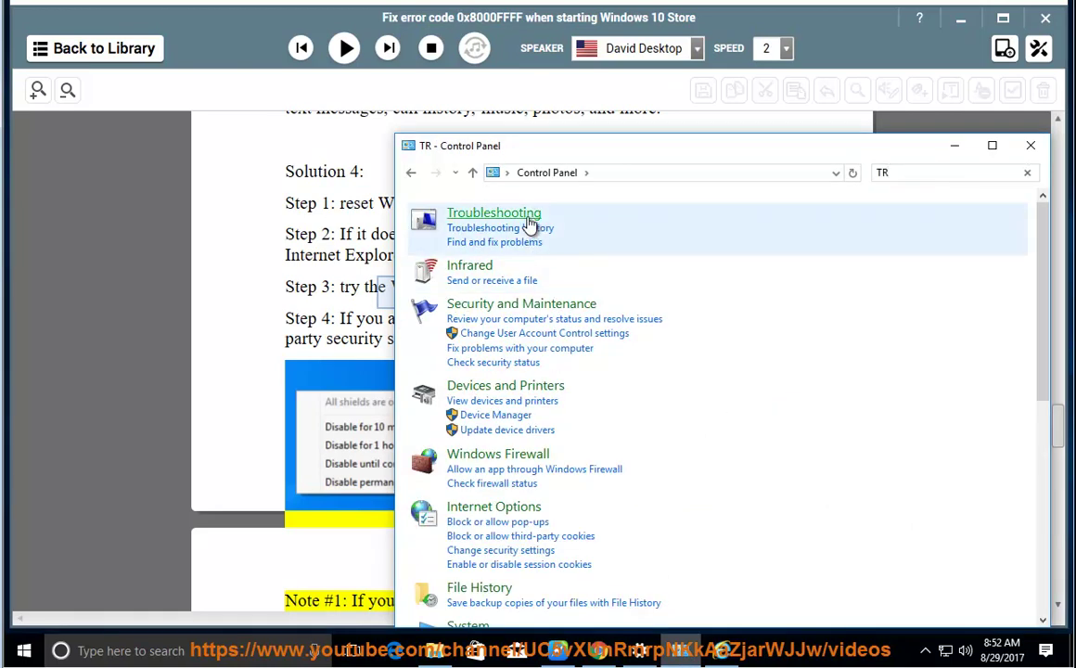
pyautogui.click(494, 213)
pyautogui.click(441, 237)
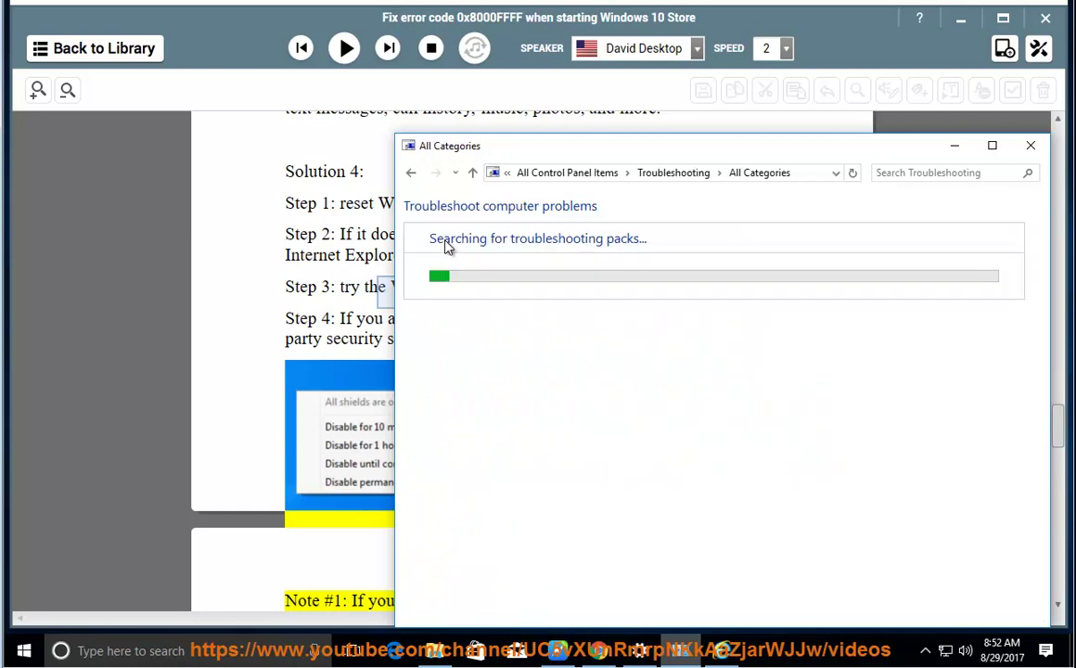
# Step: Open the Windows Store Apps troubleshooter and cancel it without running it
pyautogui.scroll(-1, 543, 519)
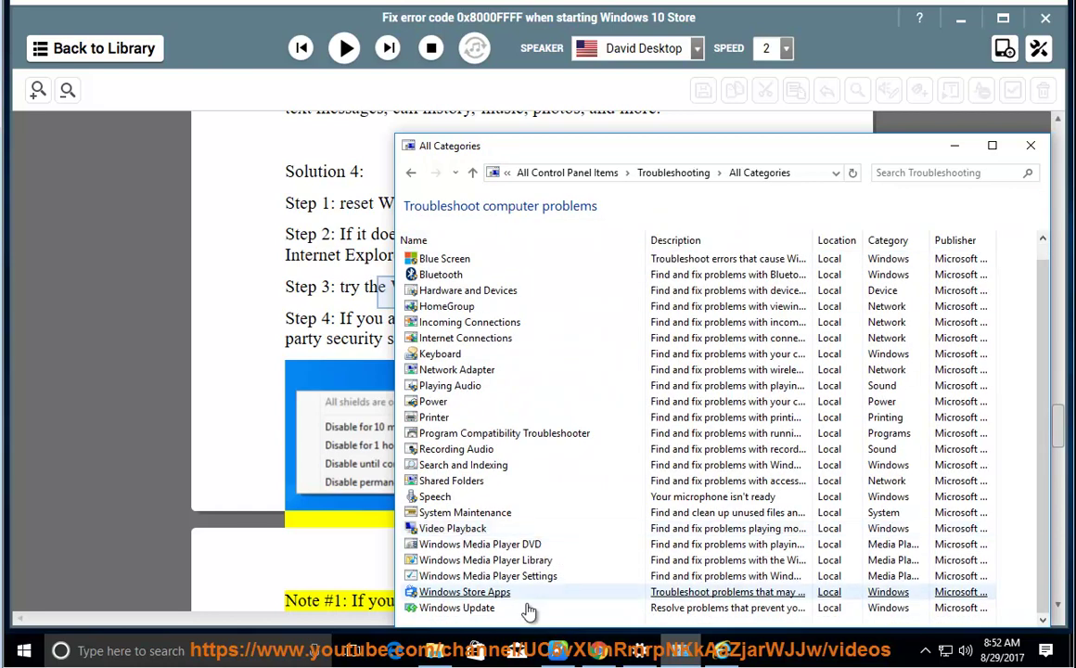
pyautogui.click(472, 596)
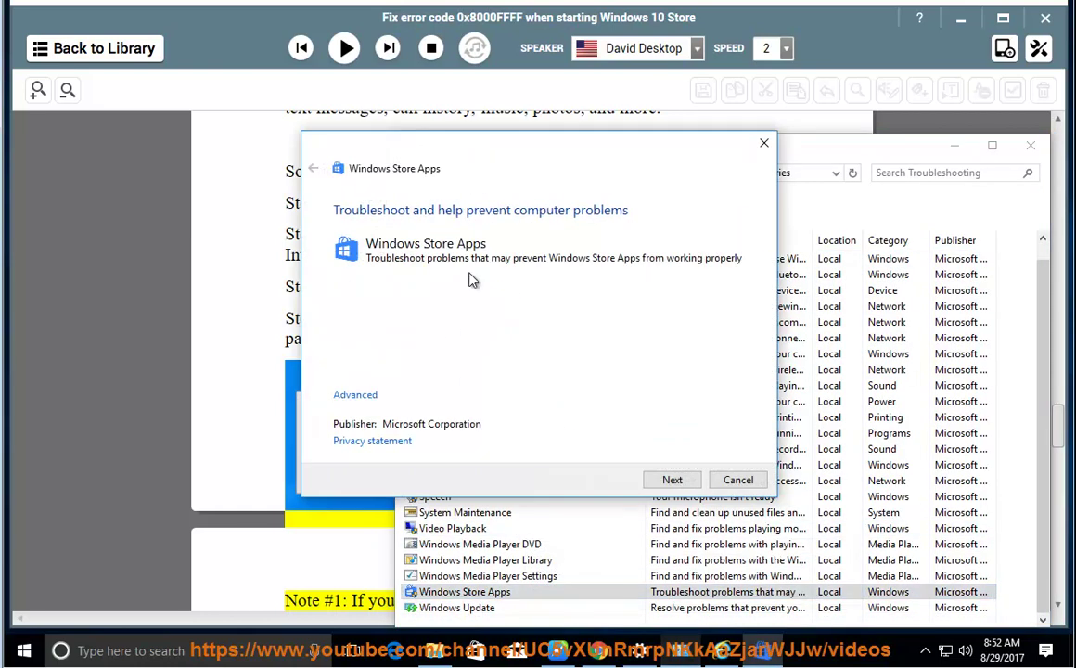
pyautogui.click(739, 479)
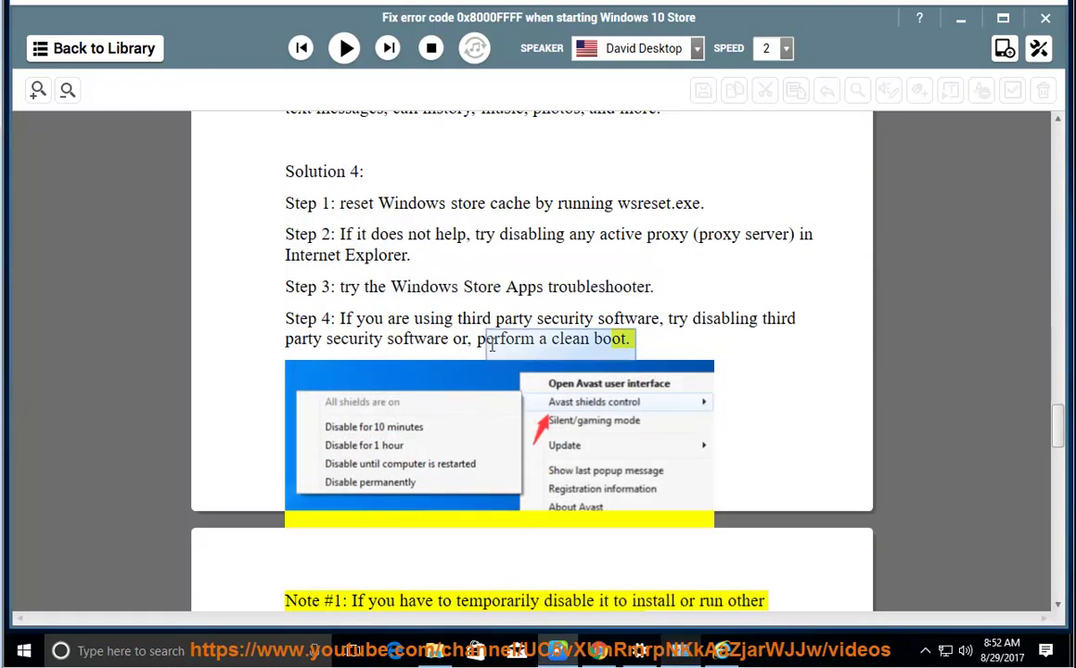
# Step: Review the startup programs in Task Manager, selecting Internet Download Manager and VMware Tools Core Service, and close it
pyautogui.rightClick(796, 649)
pyautogui.click(834, 529)
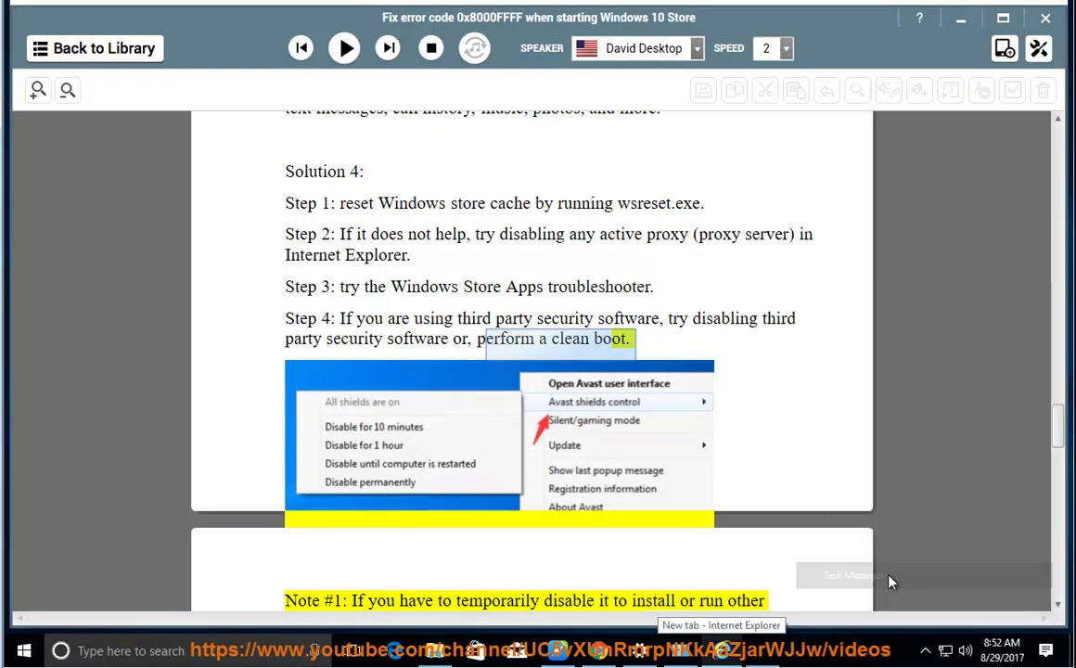
pyautogui.click(479, 107)
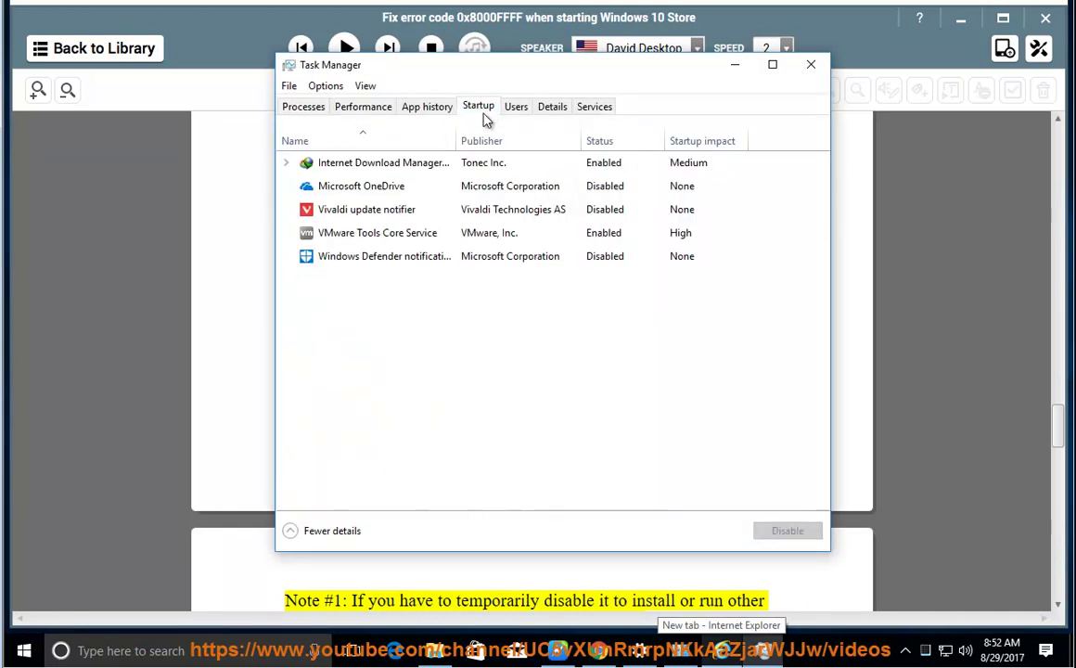
pyautogui.click(560, 165)
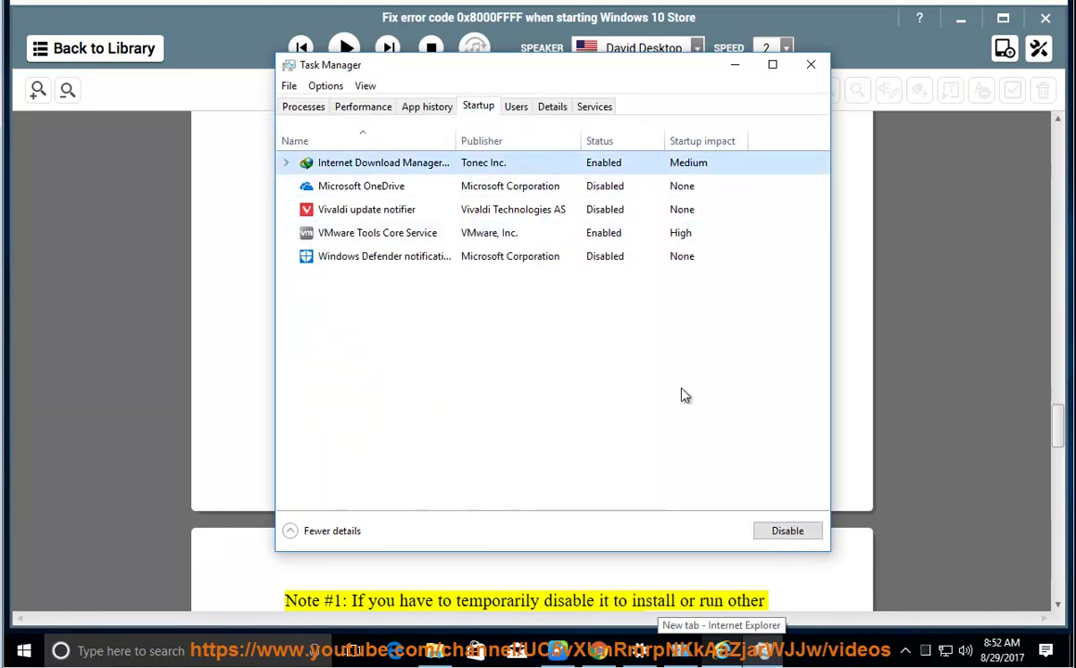
pyautogui.click(625, 188)
pyautogui.click(633, 233)
pyautogui.click(788, 530)
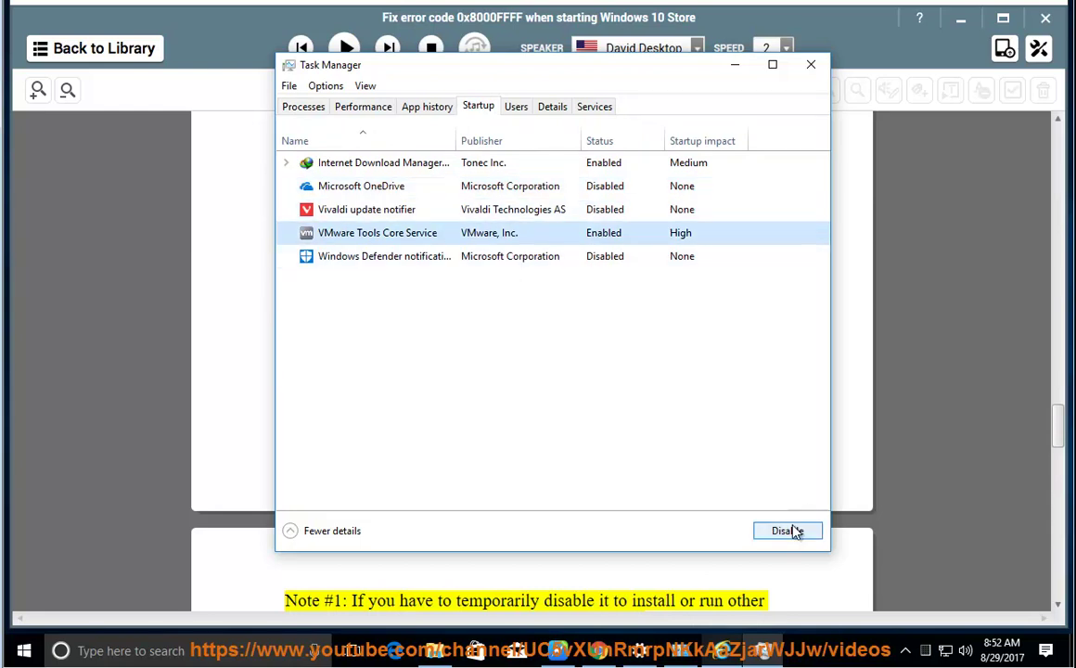
pyautogui.click(810, 64)
# Step: Open System Configuration, hide all Microsoft services and disable all the remaining services
pyautogui.press('super+r')
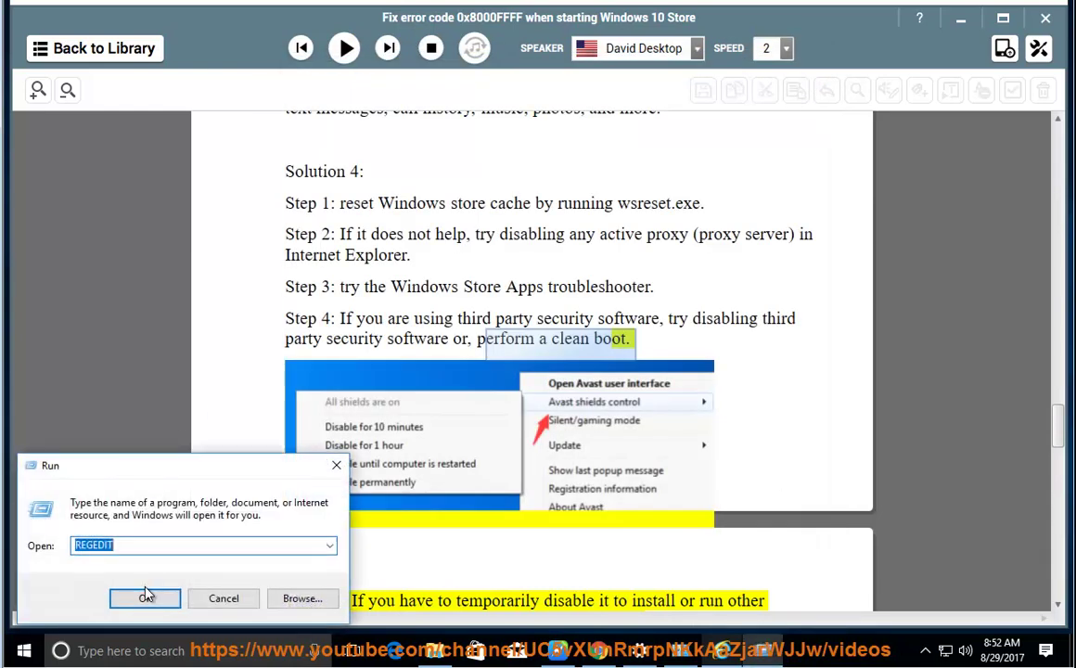
pyautogui.click(145, 599)
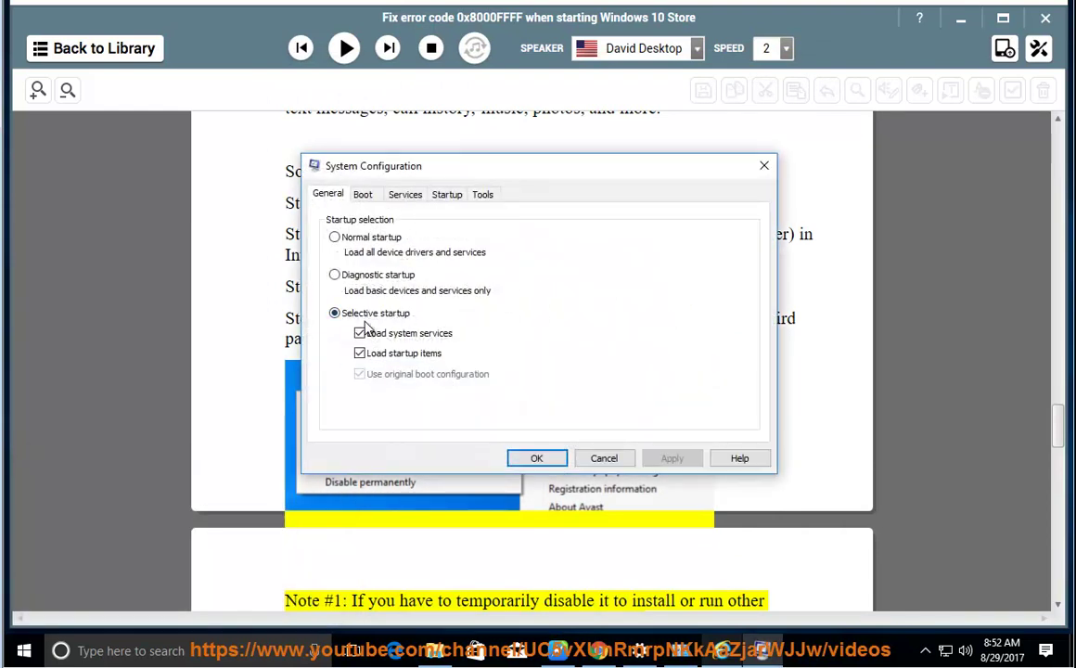
pyautogui.click(404, 197)
pyautogui.click(323, 429)
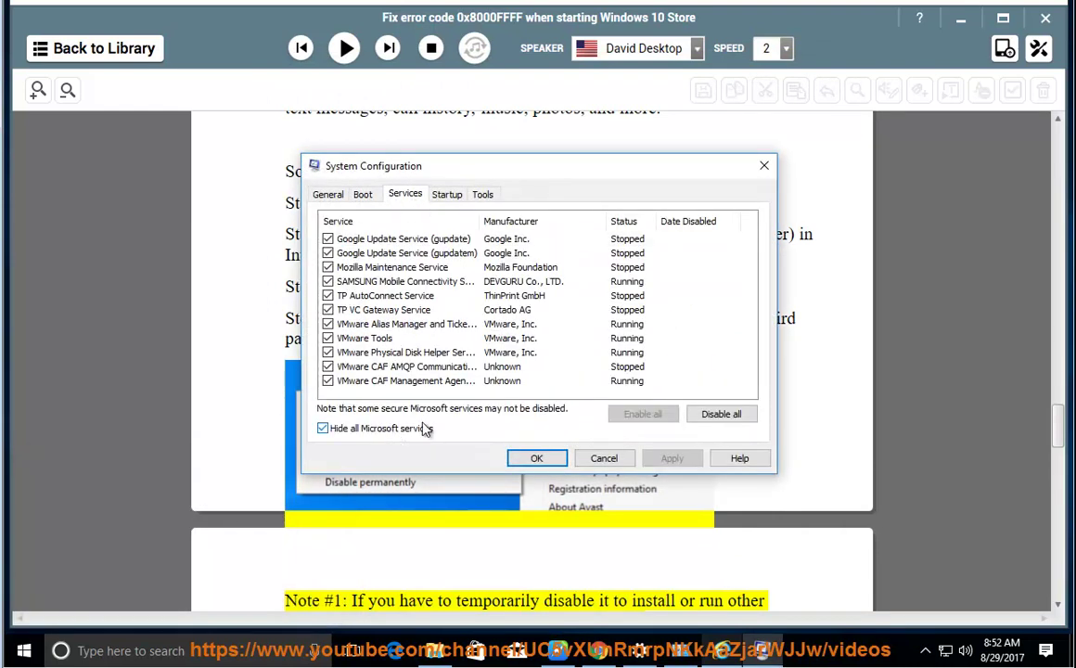
pyautogui.click(734, 417)
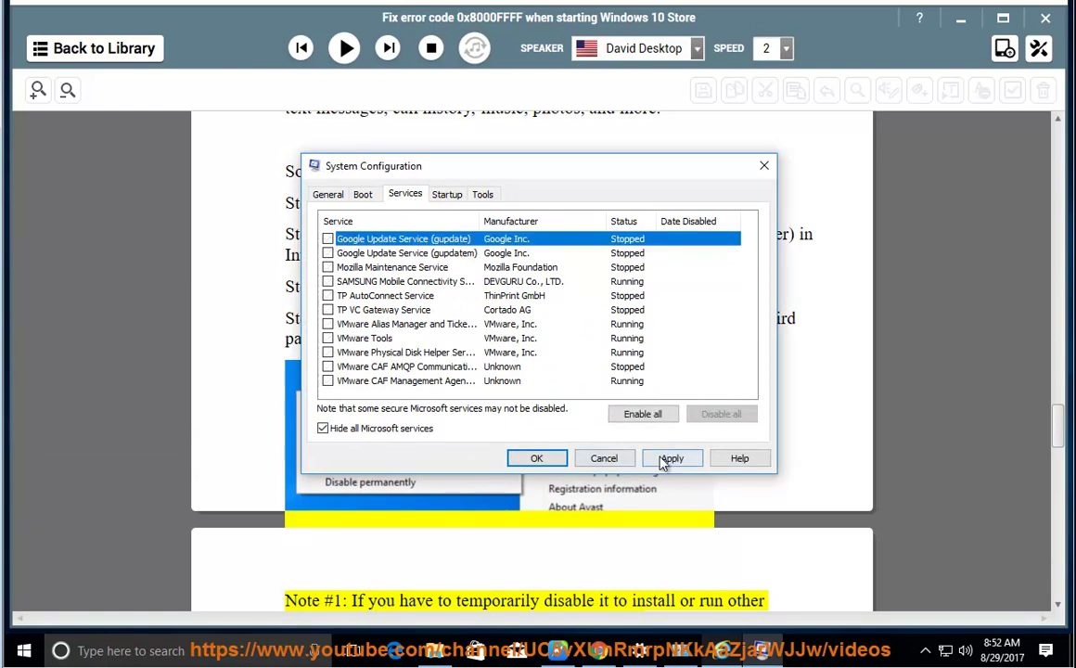
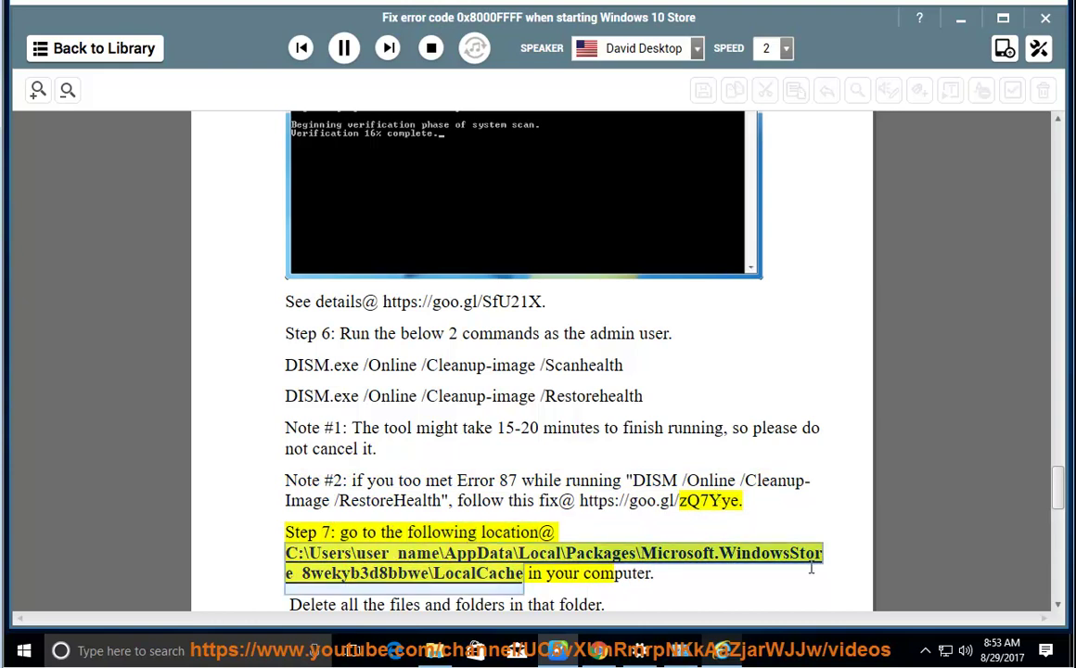
# Step: Pause the narration and copy the Windows Store LocalCache folder path given in Step 7
pyautogui.scroll(-2, 809, 570)
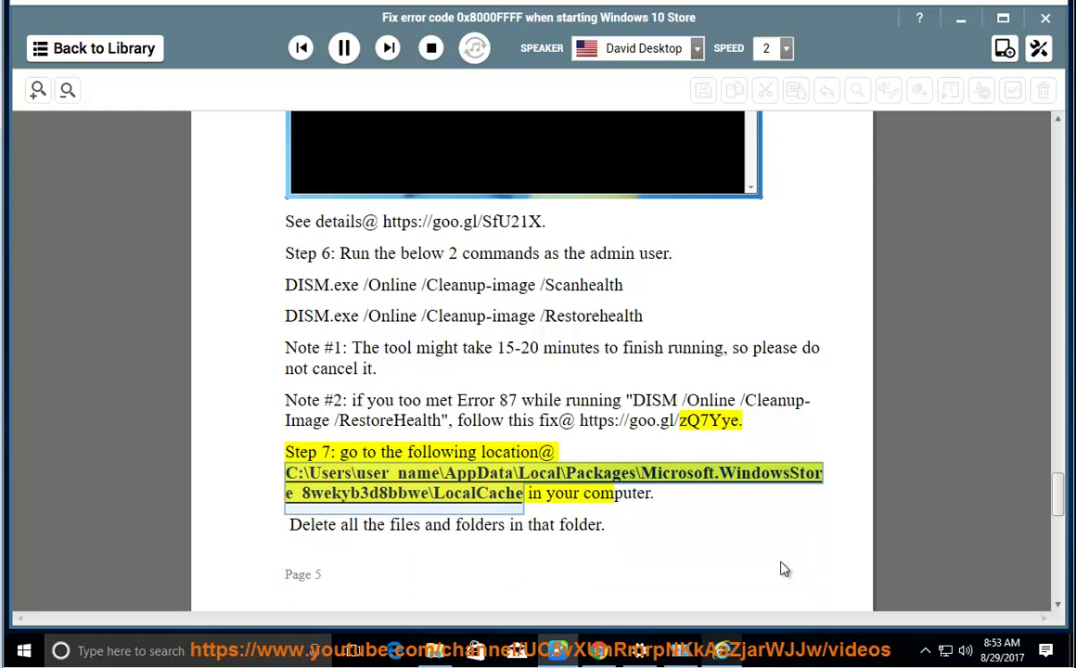
pyautogui.scroll(-3, 780, 570)
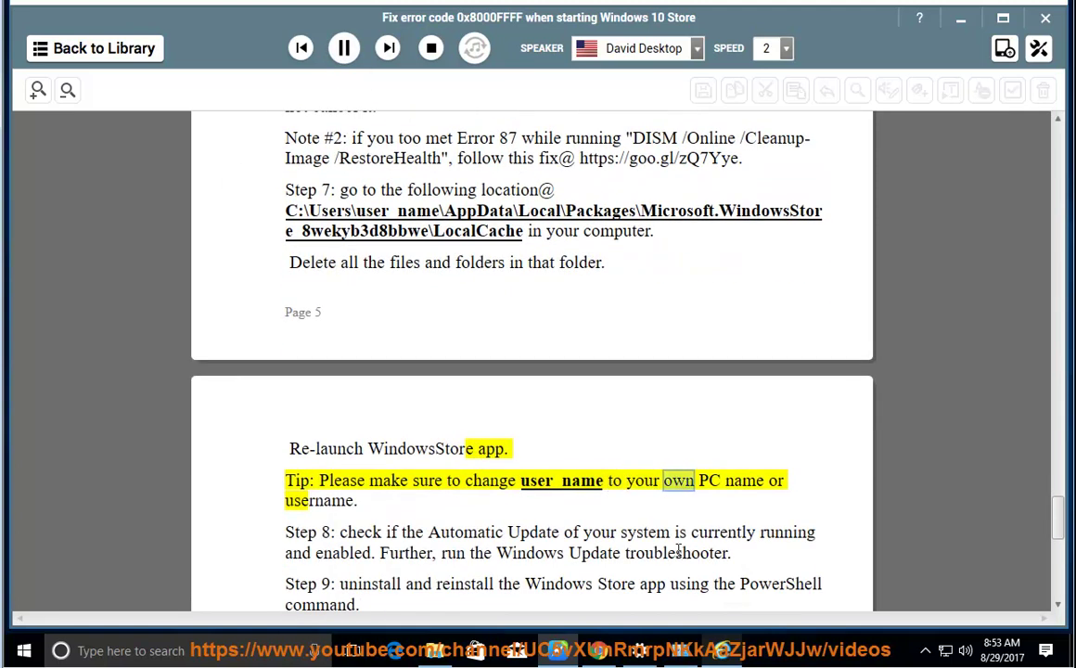
pyautogui.click(343, 48)
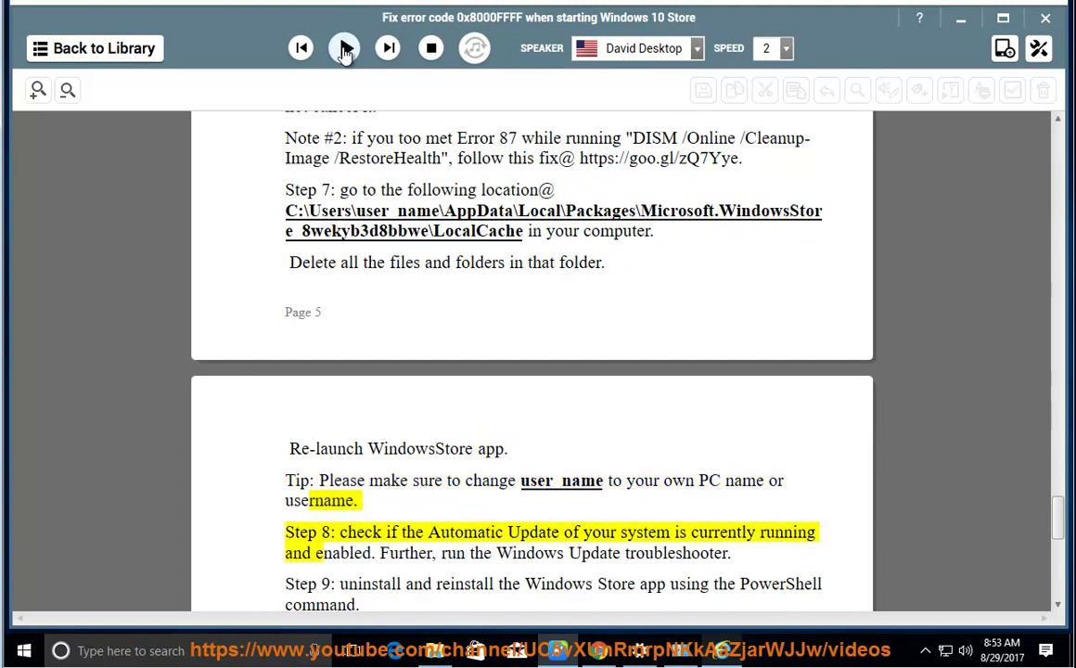
pyautogui.moveTo(521, 234); pyautogui.dragTo(278, 223)
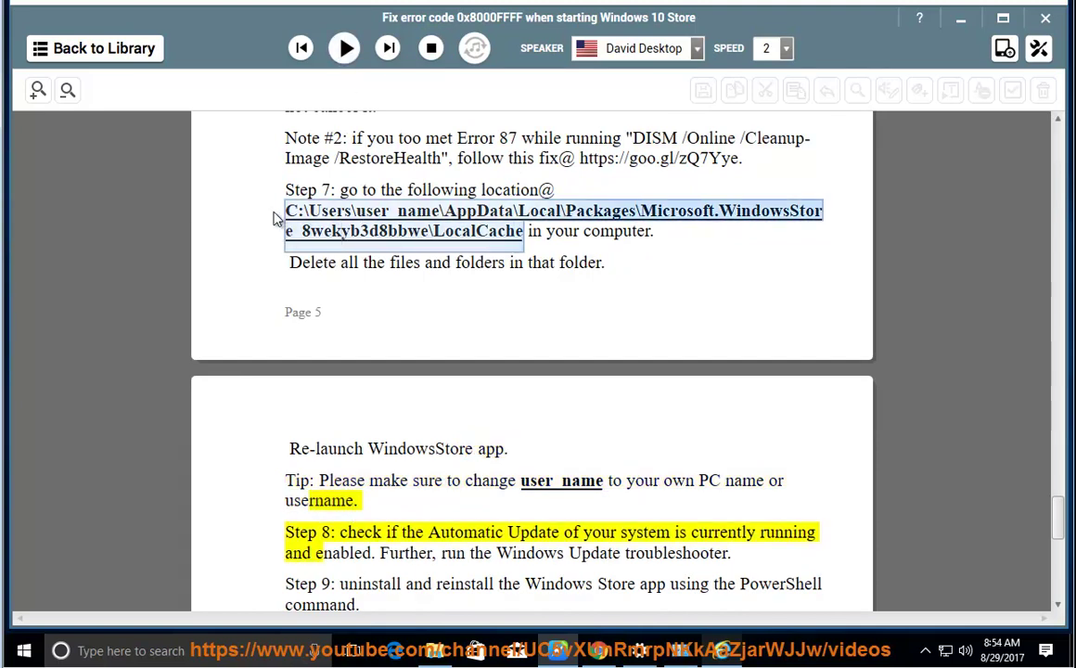
pyautogui.rightClick(366, 215)
pyautogui.click(417, 266)
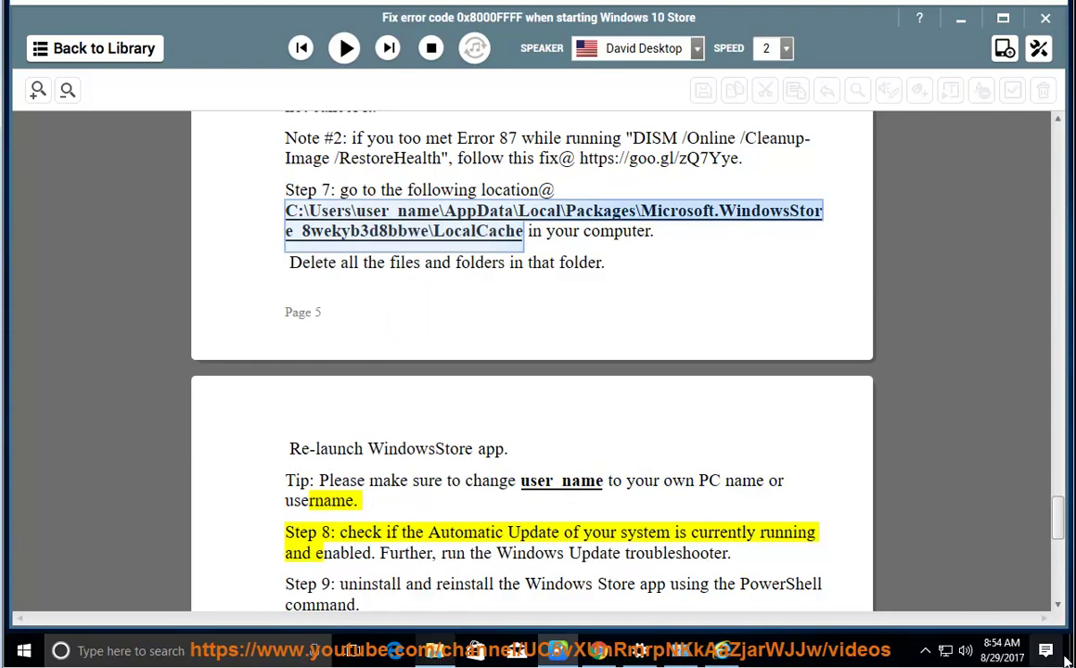
# Step: Open This PC from the desktop, dismissing the Microsoft account dialog and closing the Settings window
pyautogui.press('super+d')
pyautogui.doubleClick(31, 58)
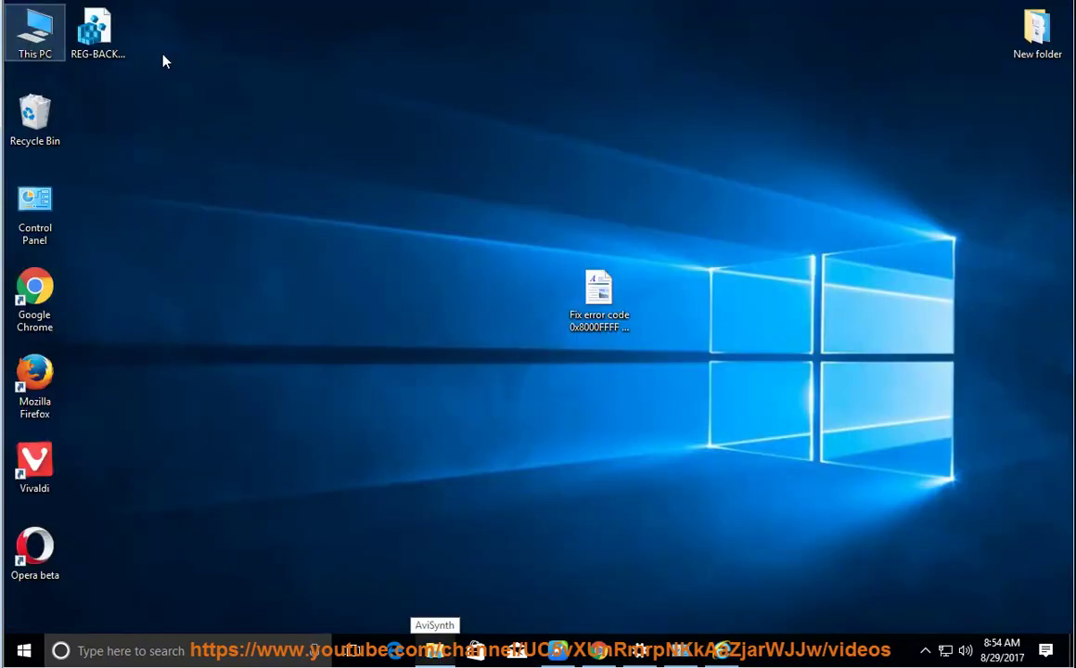
pyautogui.click(236, 118)
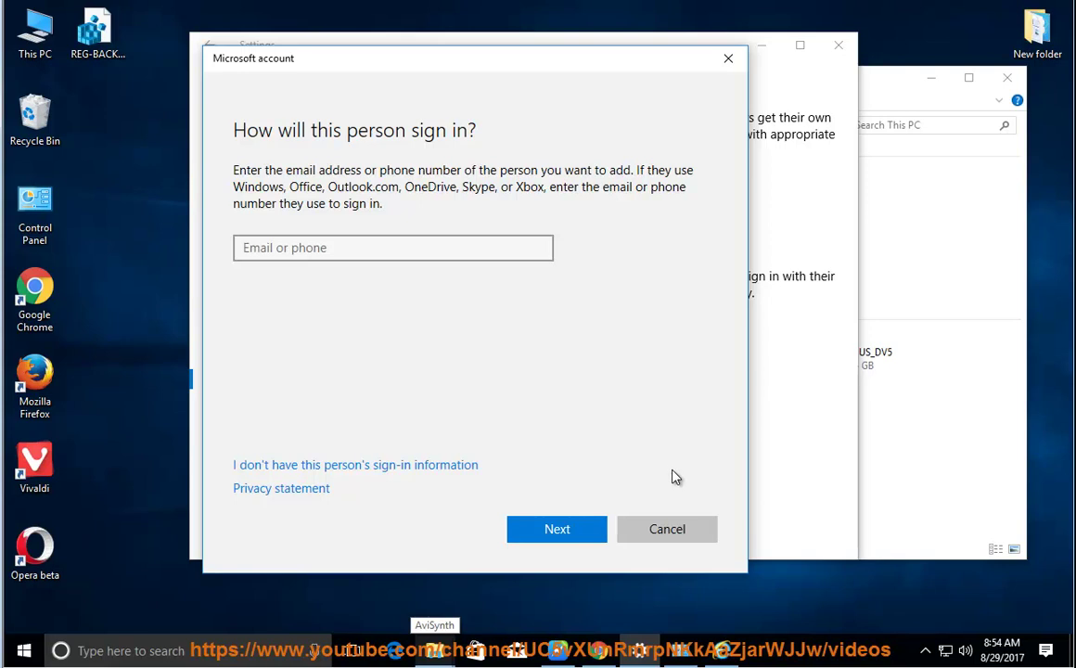
pyautogui.click(653, 531)
pyautogui.click(837, 44)
# Step: Go to the copied LocalCache path in File Explorer with user_name replaced by "test"
pyautogui.click(603, 125)
pyautogui.rightClick(602, 124)
pyautogui.click(641, 195)
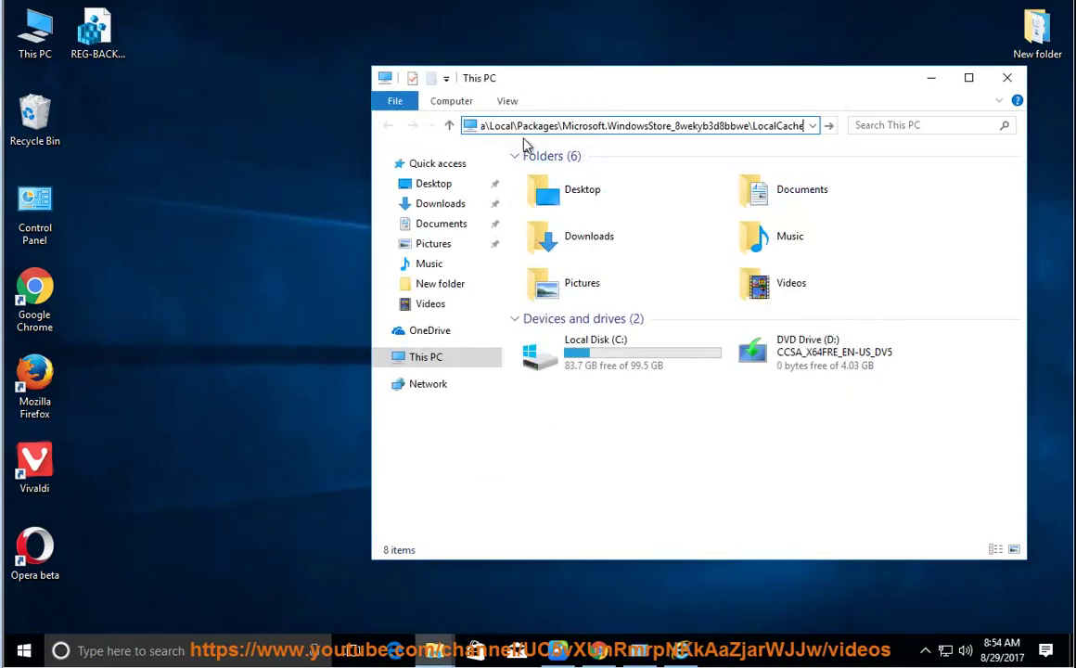
pyautogui.moveTo(509, 125); pyautogui.dragTo(468, 126)
pyautogui.click(567, 125)
pyautogui.moveTo(568, 127); pyautogui.dragTo(525, 126)
pyautogui.write('test\\AppDat')
pyautogui.press('Return')
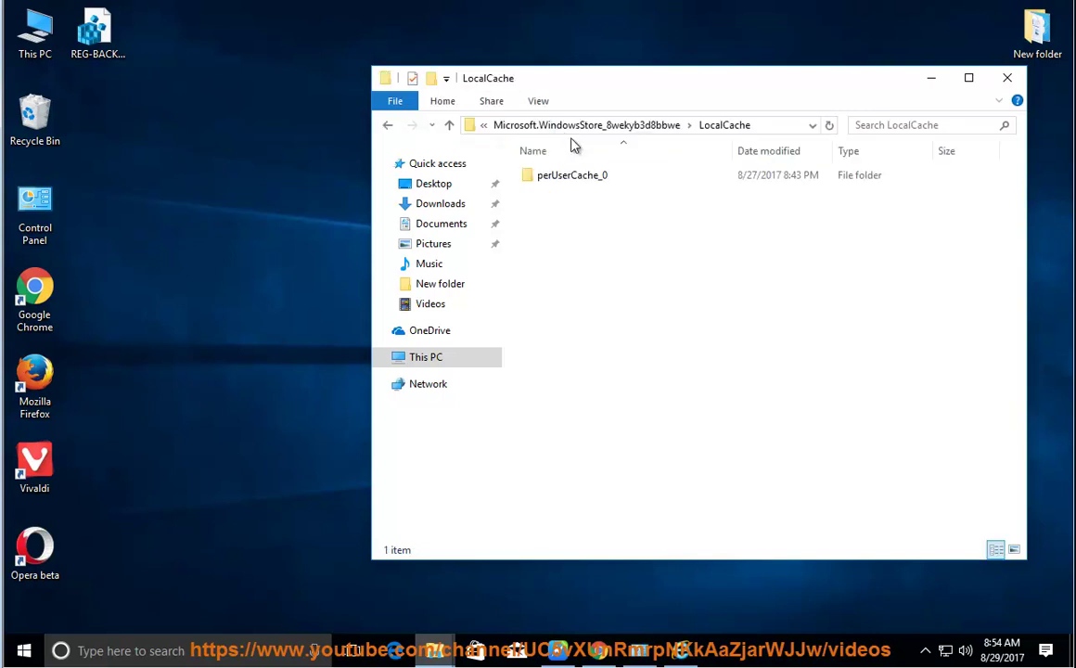
# Step: Look up the Delete command for the perUserCache_0 folder and dismiss it without deleting
pyautogui.click(600, 178)
pyautogui.rightClick(598, 176)
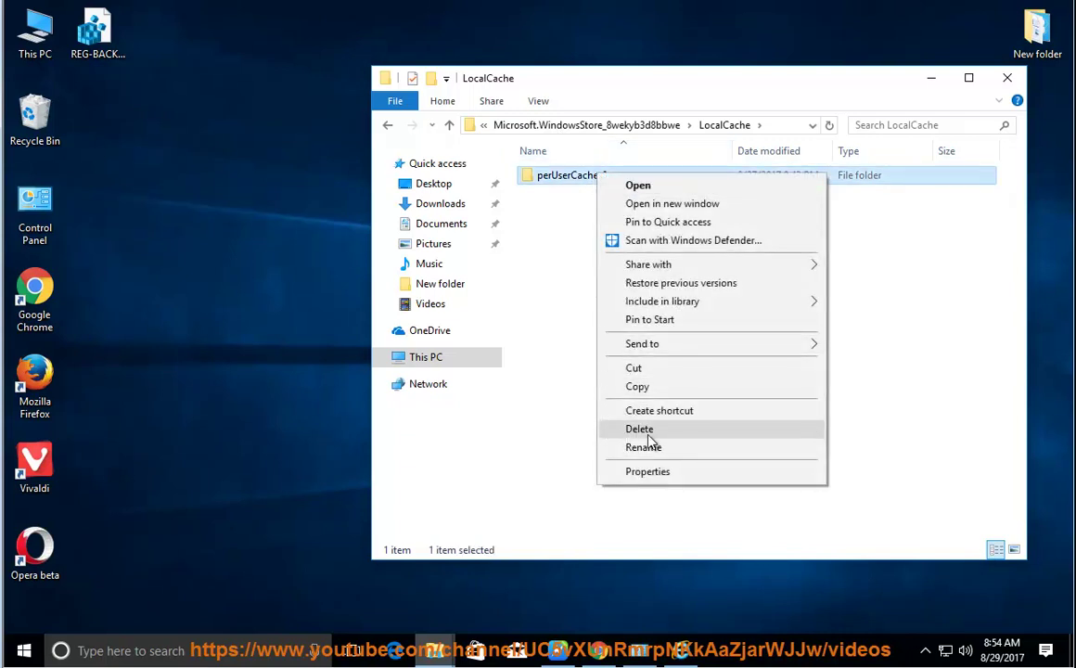
pyautogui.click(547, 360)
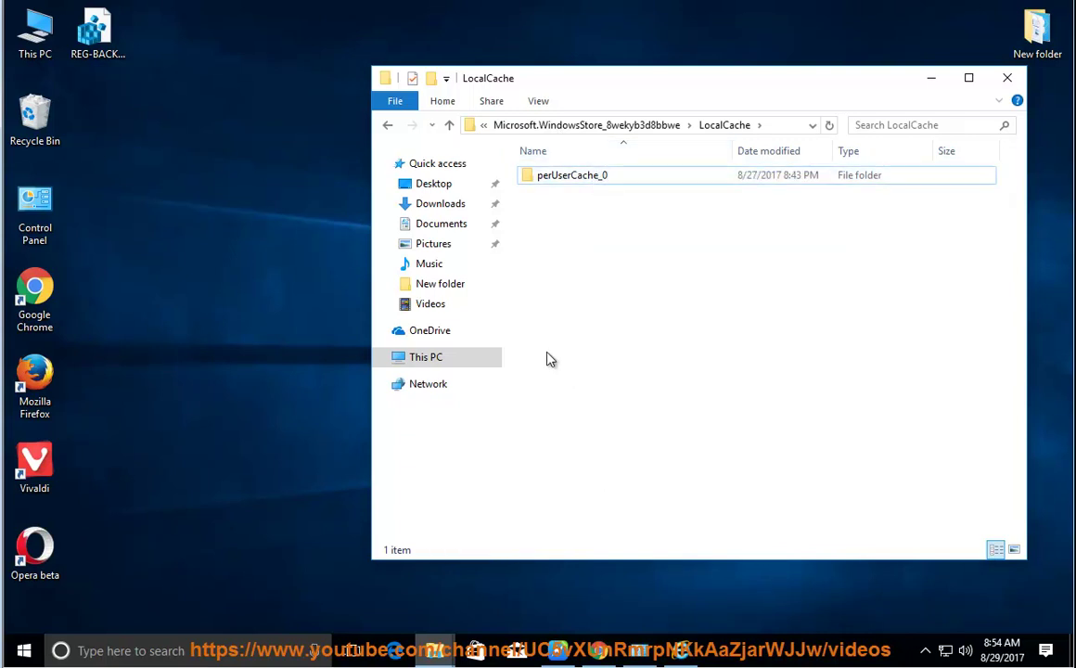
# Step: Return to the document, play the narration of Step 8, and pause to highlight its Automatic Update phrase
pyautogui.click(557, 637)
pyautogui.click(347, 133)
pyautogui.click(346, 57)
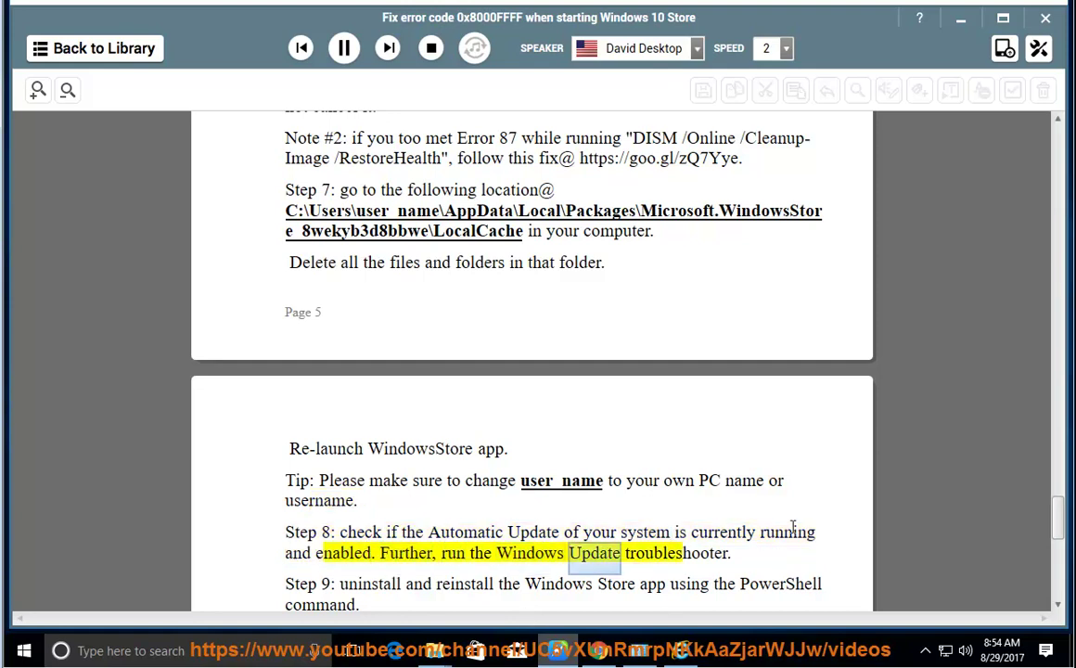
pyautogui.click(343, 58)
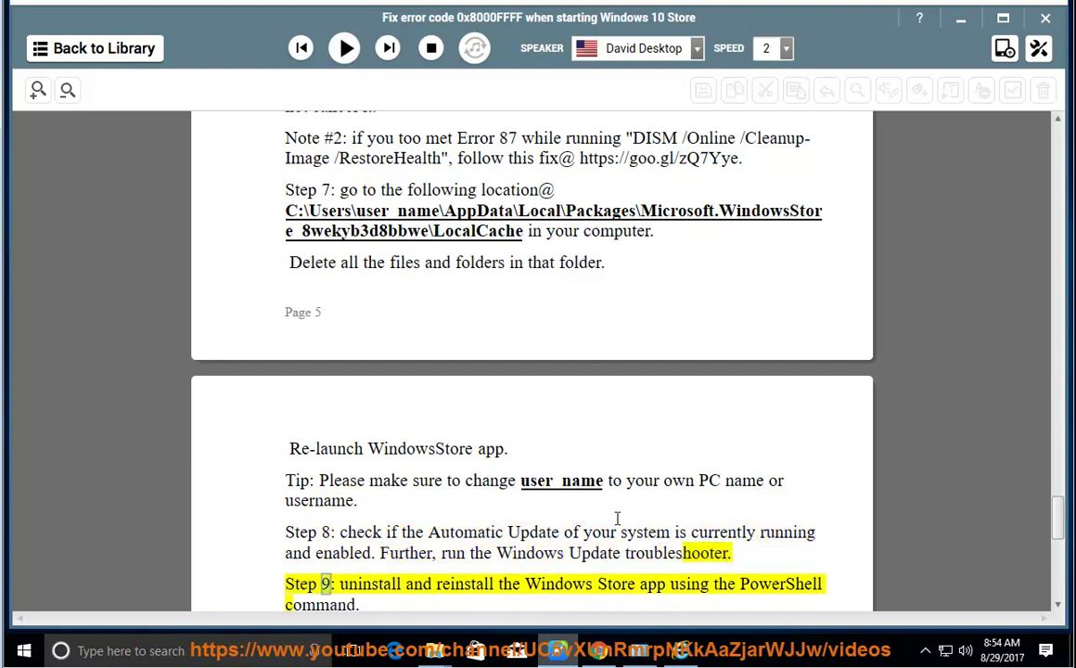
pyautogui.moveTo(441, 533); pyautogui.dragTo(687, 534)
# Step: Minimize the document and File Explorer windows and open Computer Management for This PC
pyautogui.click(960, 17)
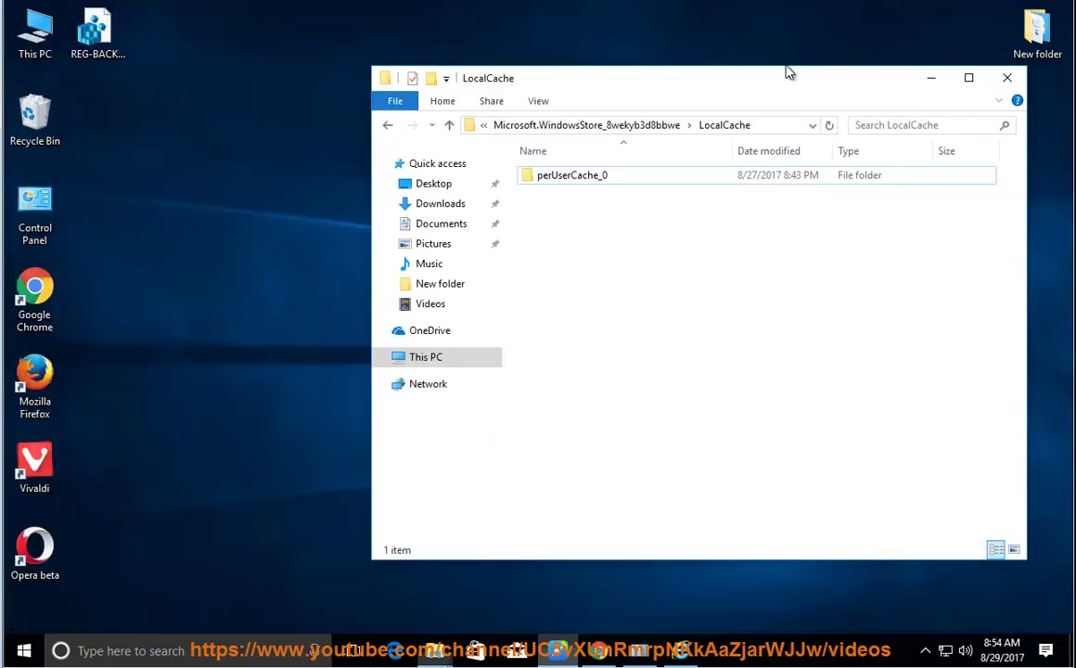
pyautogui.rightClick(29, 35)
pyautogui.click(107, 87)
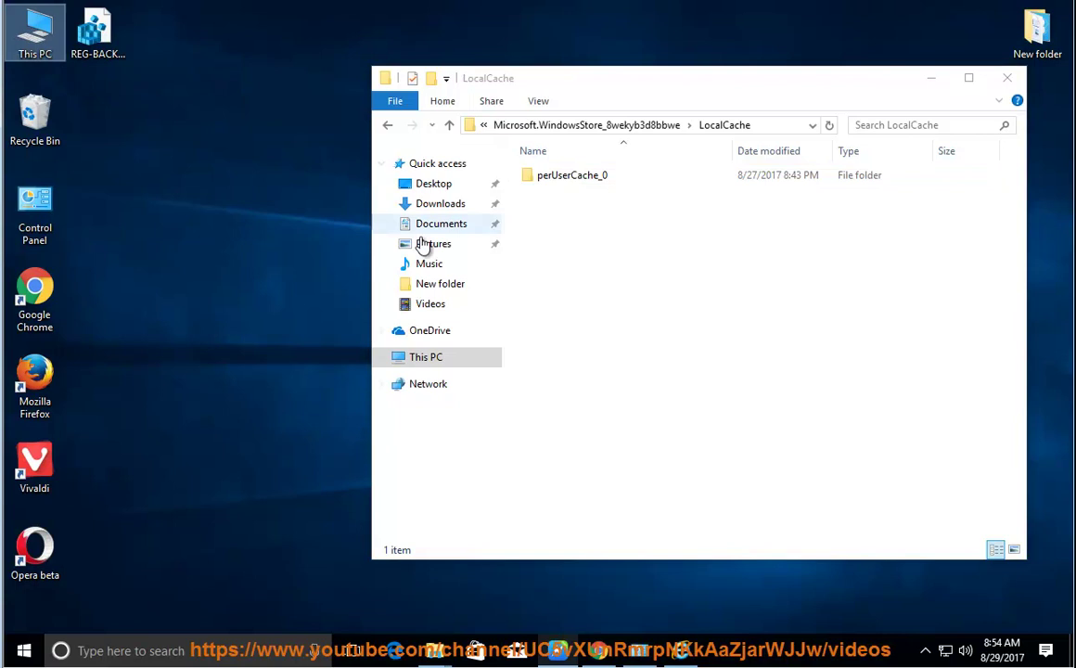
pyautogui.click(930, 77)
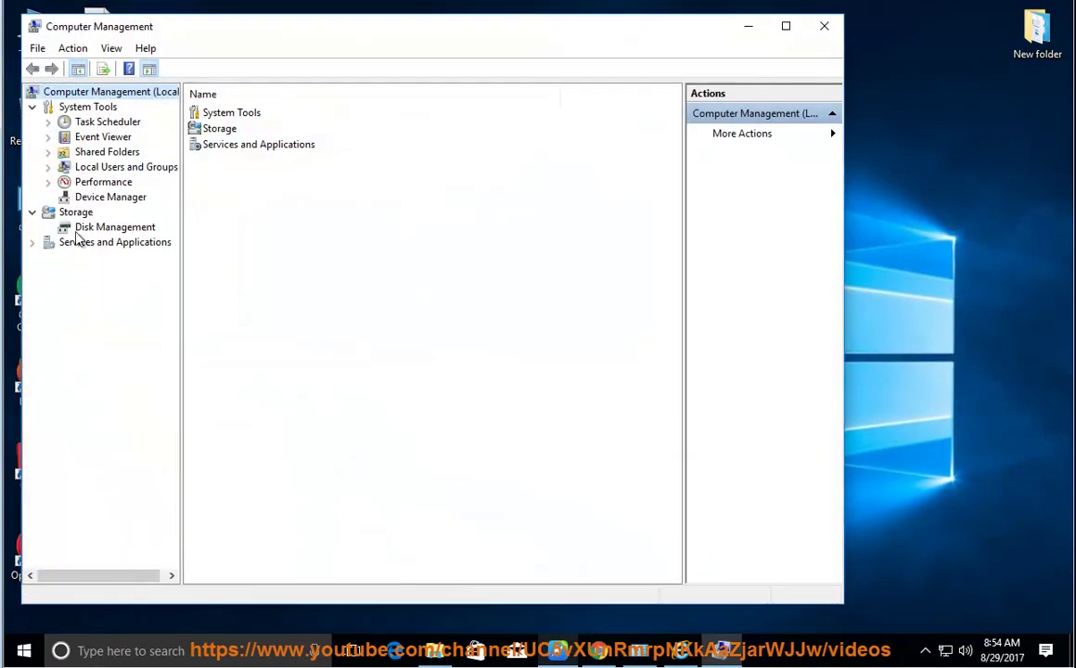
# Step: Open the Services list in Computer Management and select the Windows Update service
pyautogui.click(32, 242)
pyautogui.click(100, 257)
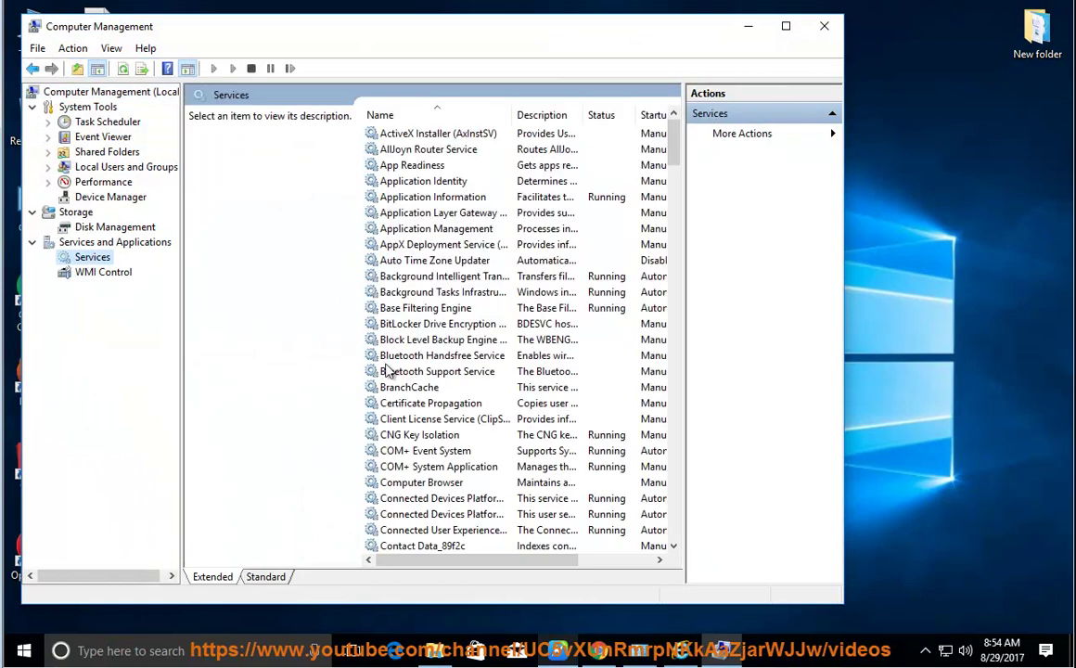
pyautogui.click(468, 465)
pyautogui.press('w')
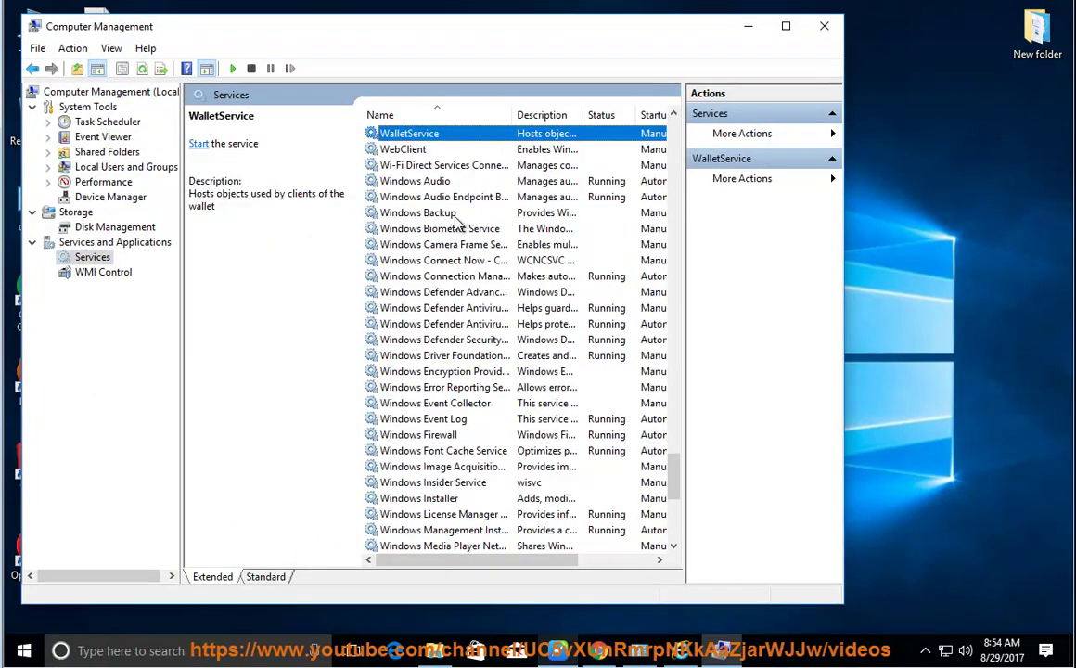
pyautogui.scroll(-3, 456, 417)
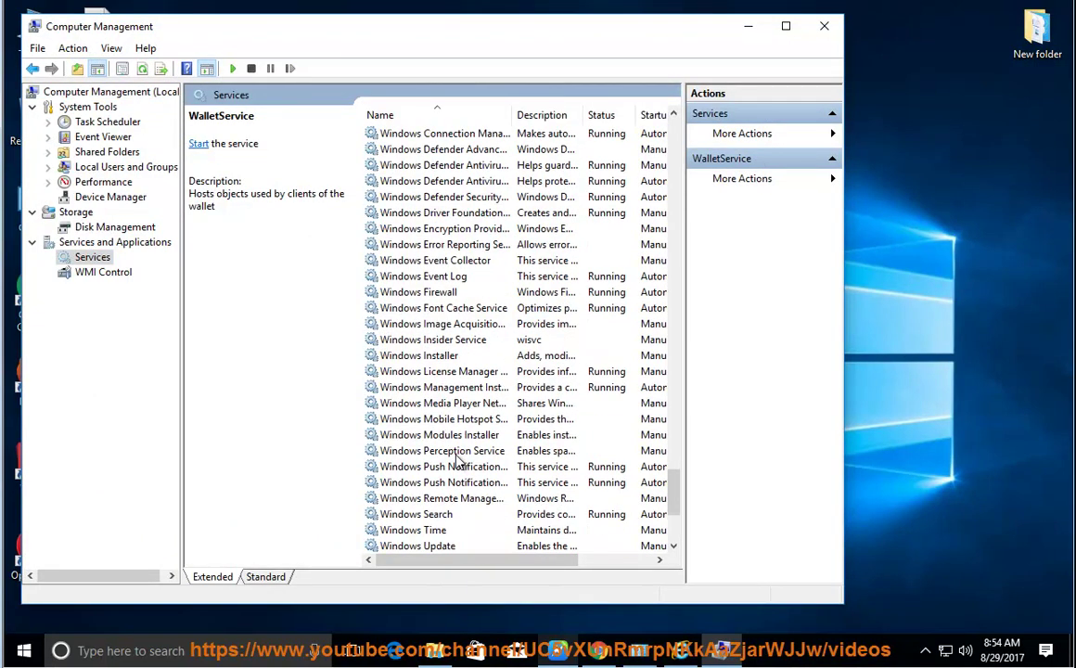
pyautogui.click(454, 545)
pyautogui.scroll(-2, 496, 502)
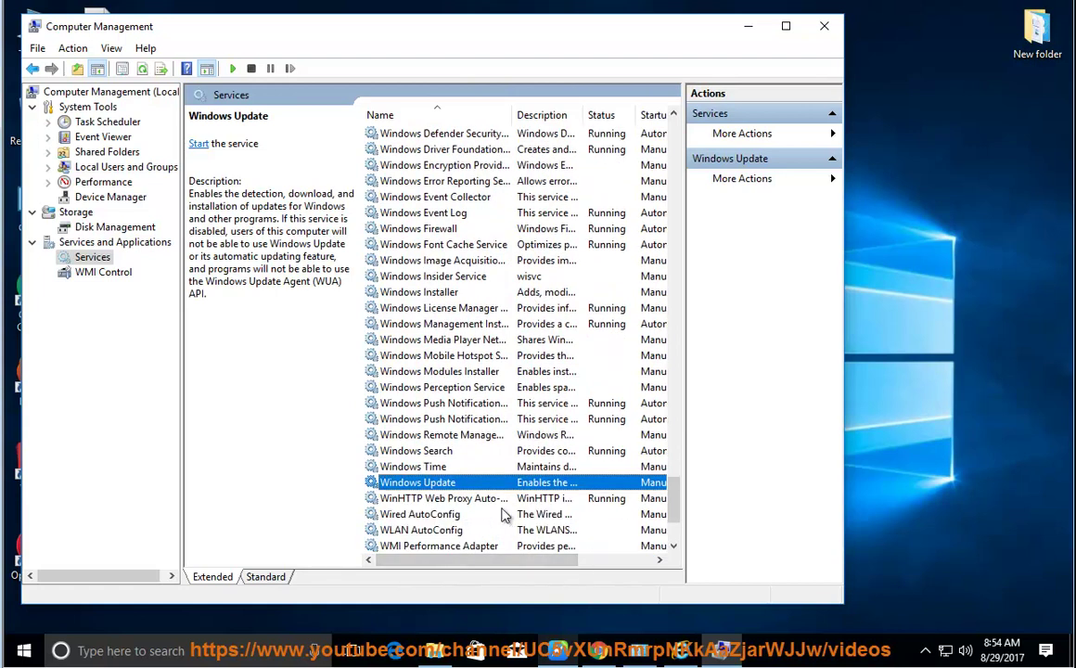
# Step: Start the Windows Update service from its properties, stop it again, and close the properties dialog
pyautogui.doubleClick(482, 482)
pyautogui.click(316, 381)
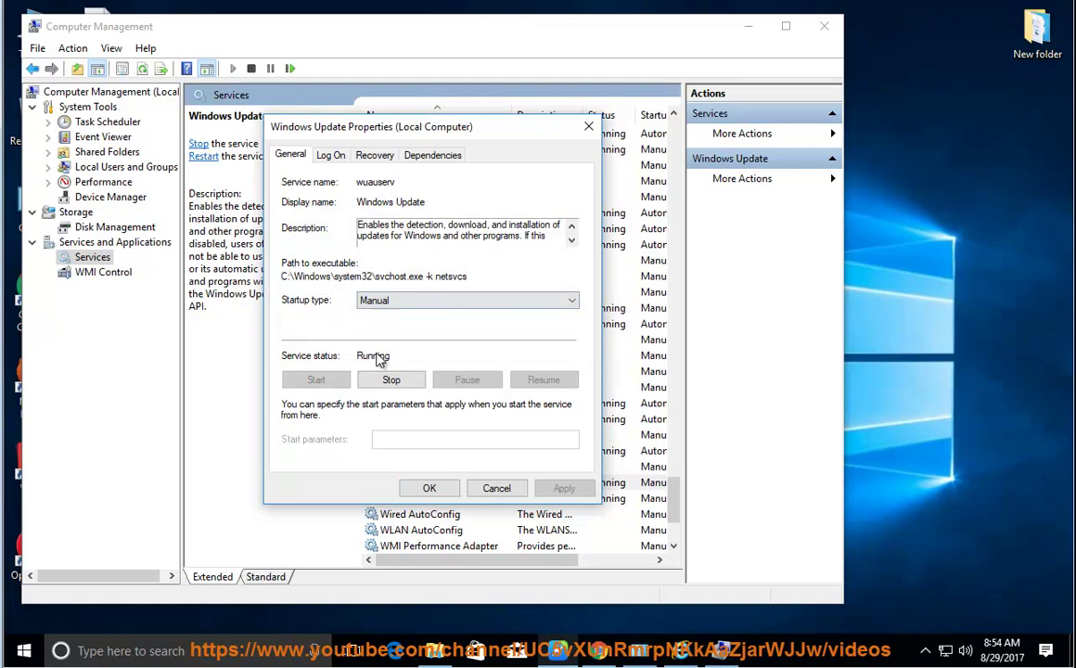
pyautogui.click(362, 382)
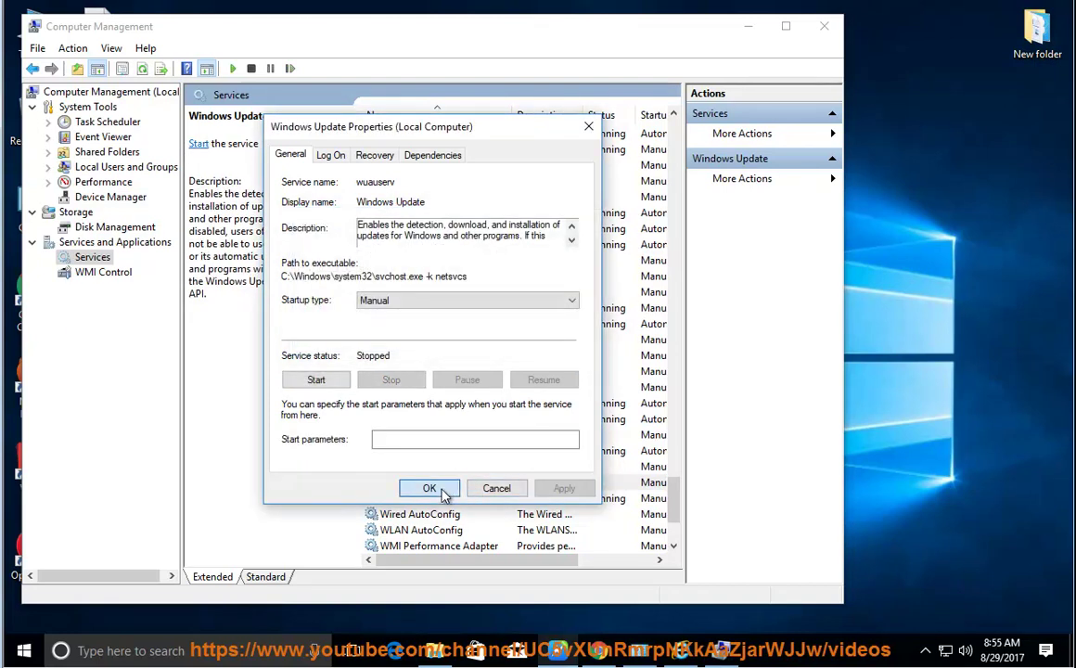
pyautogui.click(499, 488)
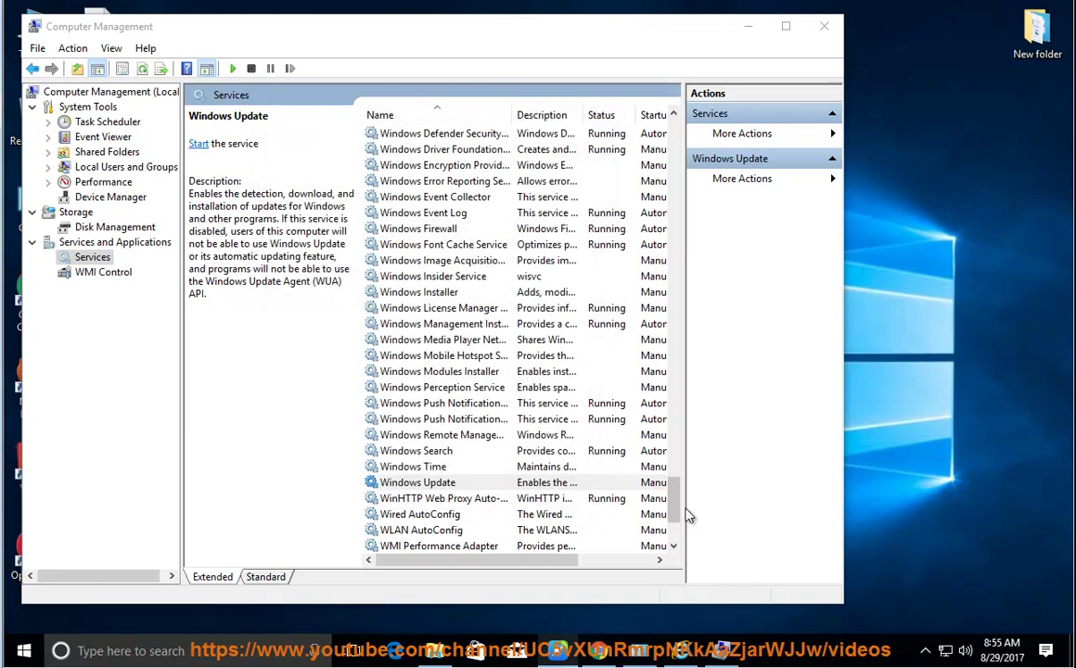
# Step: Highlight the troubleshooter sentence in the document's Step 8, and look up the Windows Update troubleshooter, dismissing it without running it
pyautogui.click(582, 652)
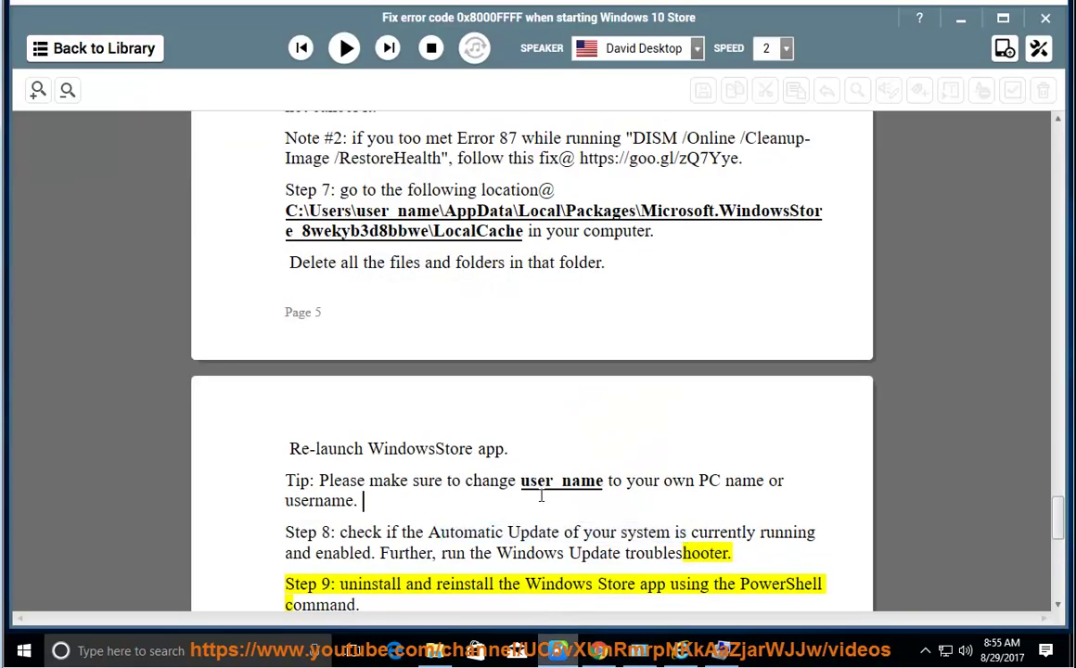
pyautogui.moveTo(752, 553); pyautogui.dragTo(388, 538)
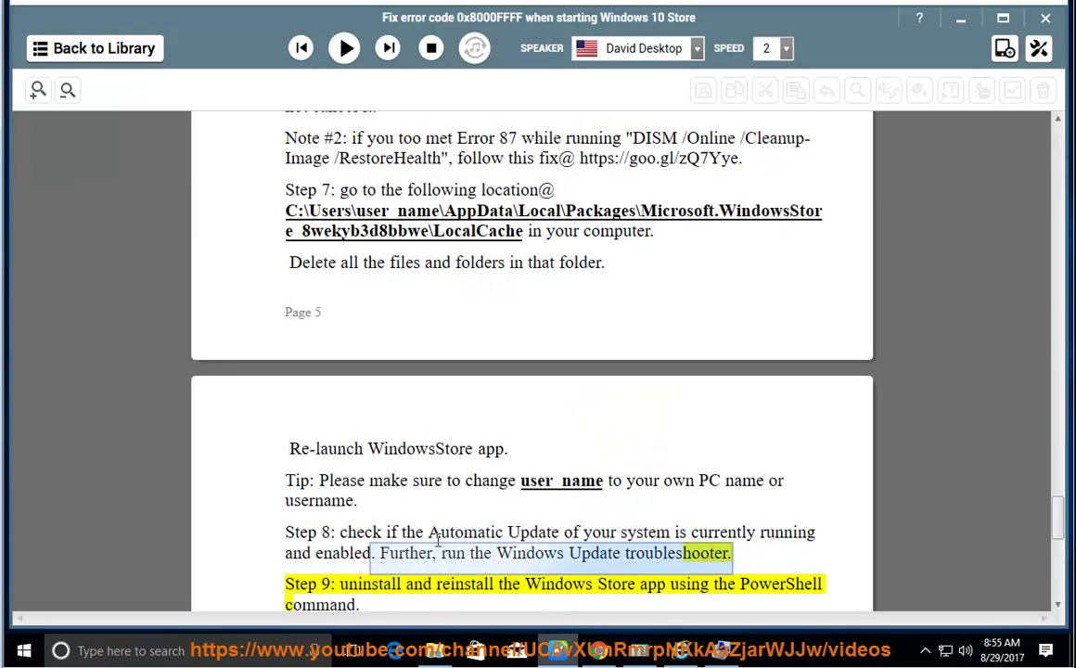
pyautogui.hotkey('alt', 'Tab')
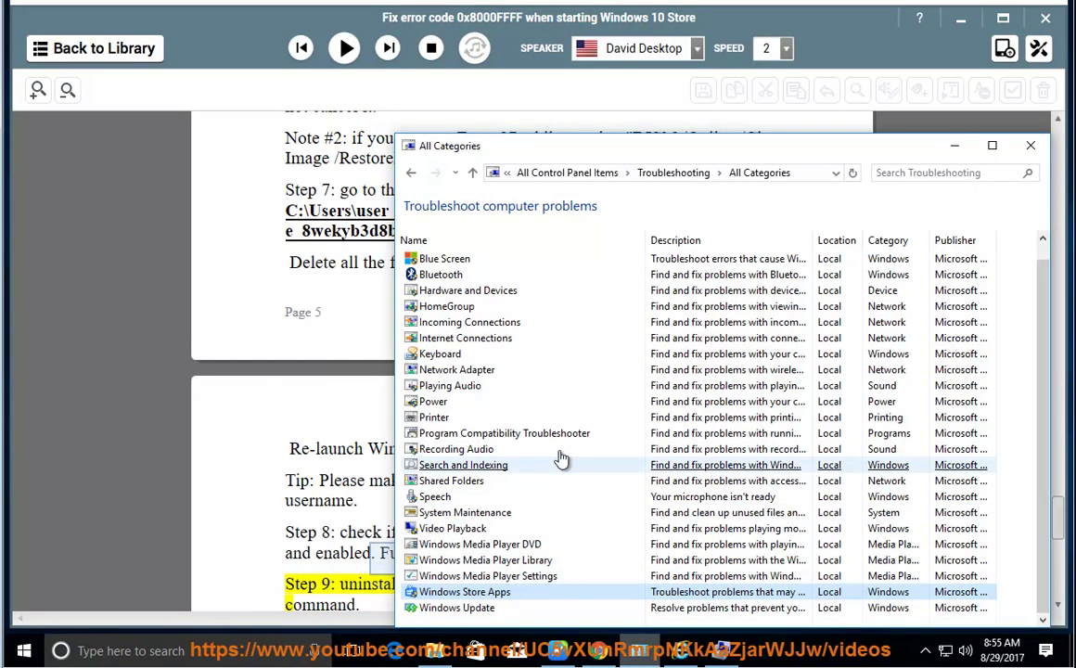
pyautogui.doubleClick(459, 608)
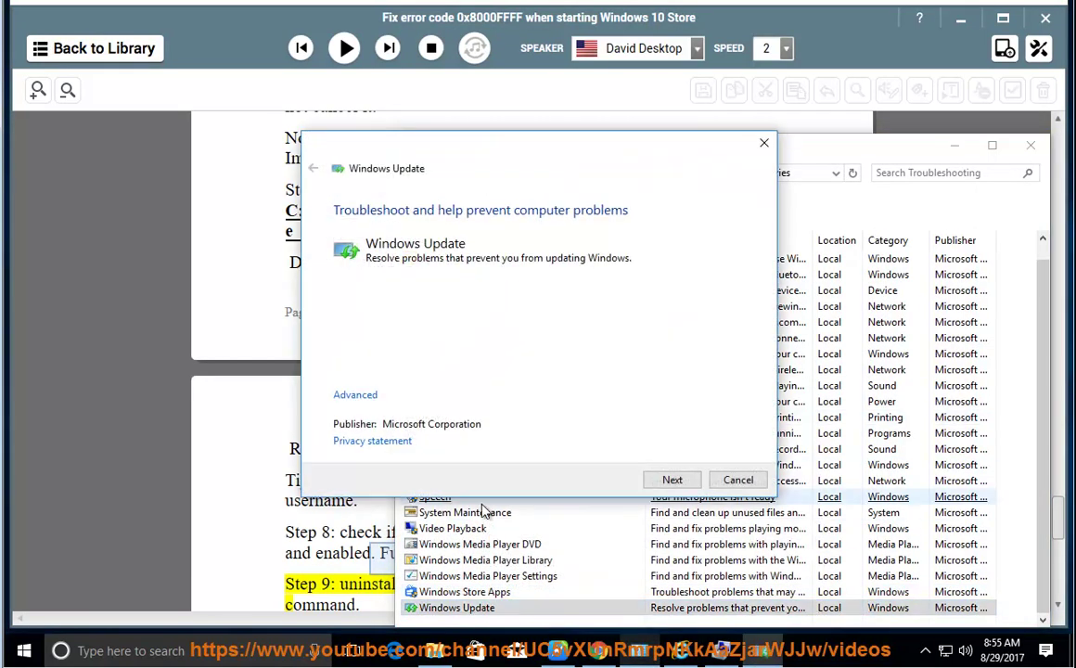
pyautogui.click(738, 479)
pyautogui.click(954, 146)
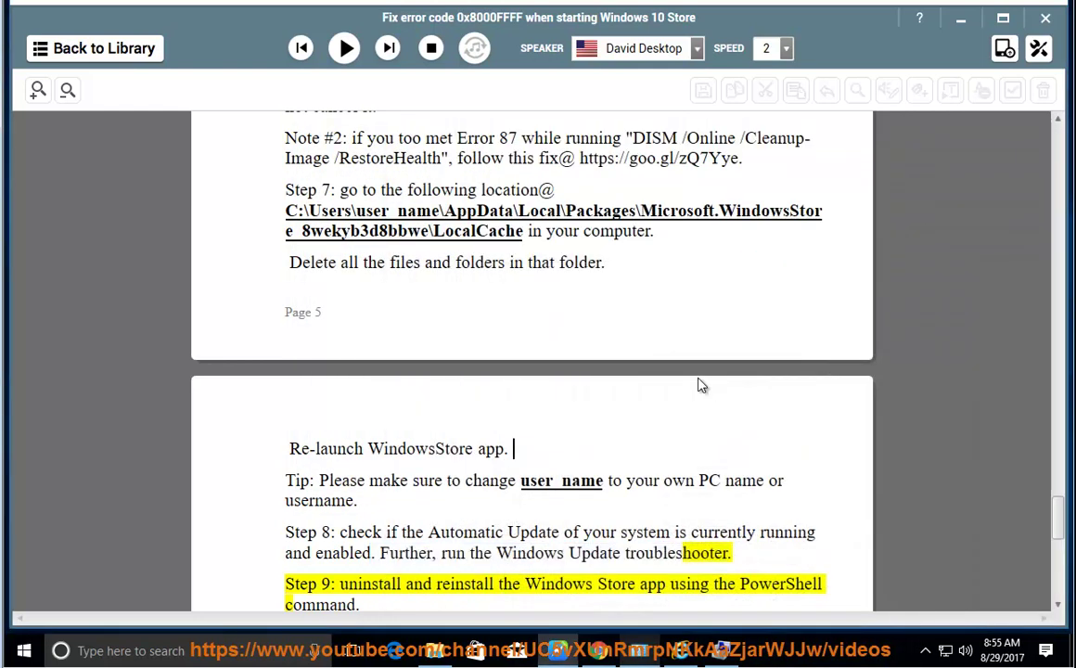
# Step: Play the document's narration through Step 9, pause it, and copy the word PowerShell
pyautogui.click(345, 51)
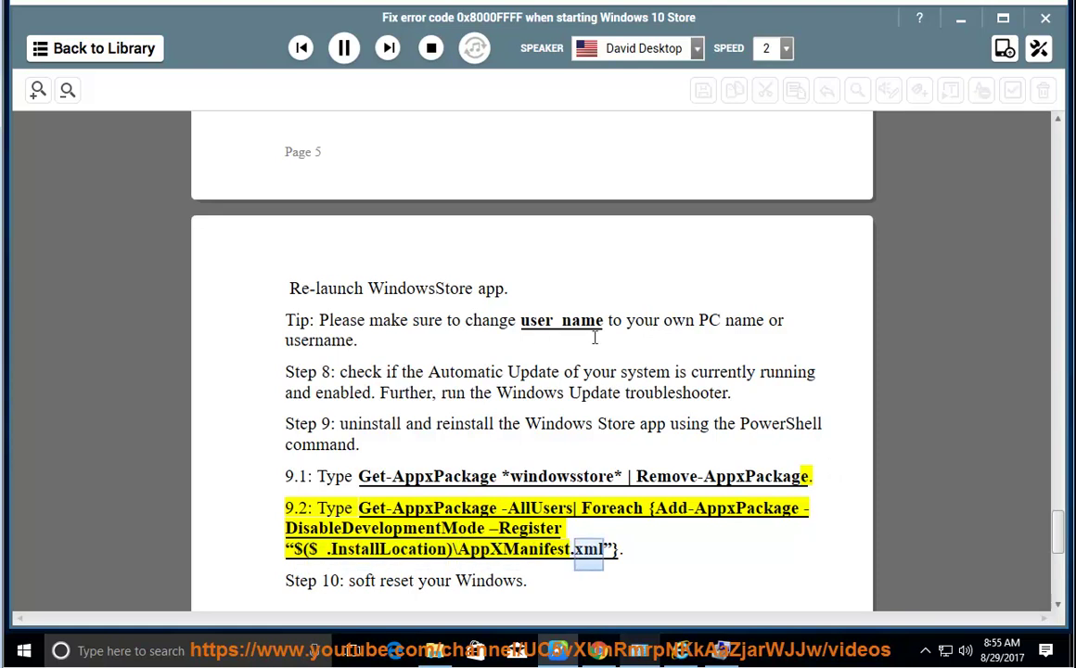
pyautogui.click(343, 47)
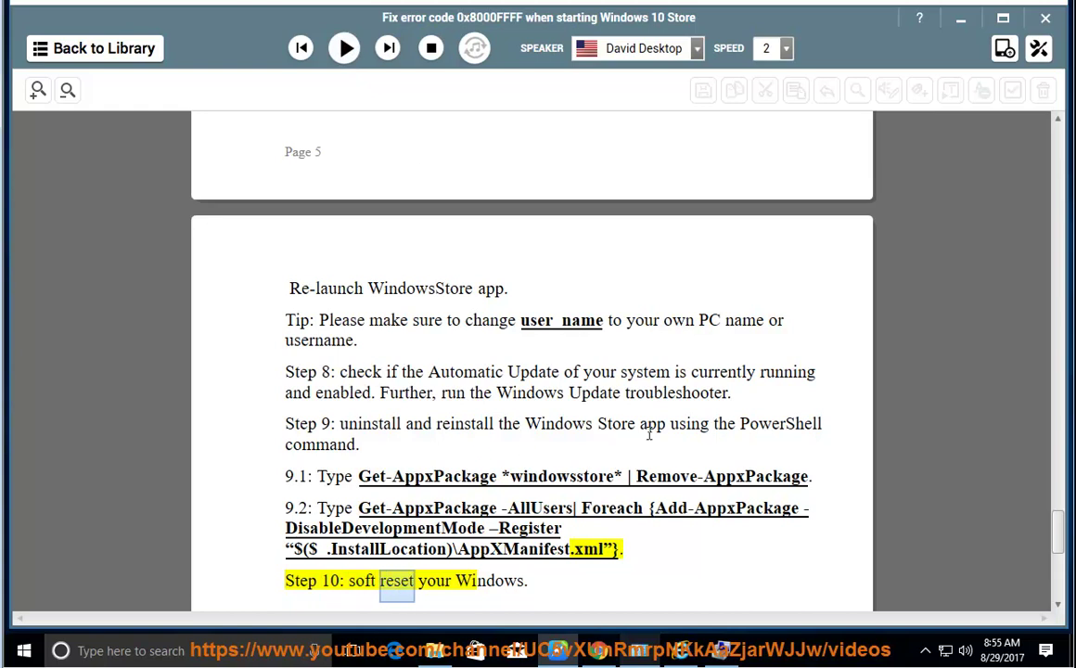
pyautogui.click(805, 422)
pyautogui.rightClick(810, 433)
pyautogui.click(797, 329)
# Step: Search Windows for the copied word PowerShell, run Windows PowerShell as administrator, and move its window over the document
pyautogui.click(232, 649)
pyautogui.rightClick(234, 644)
pyautogui.click(234, 606)
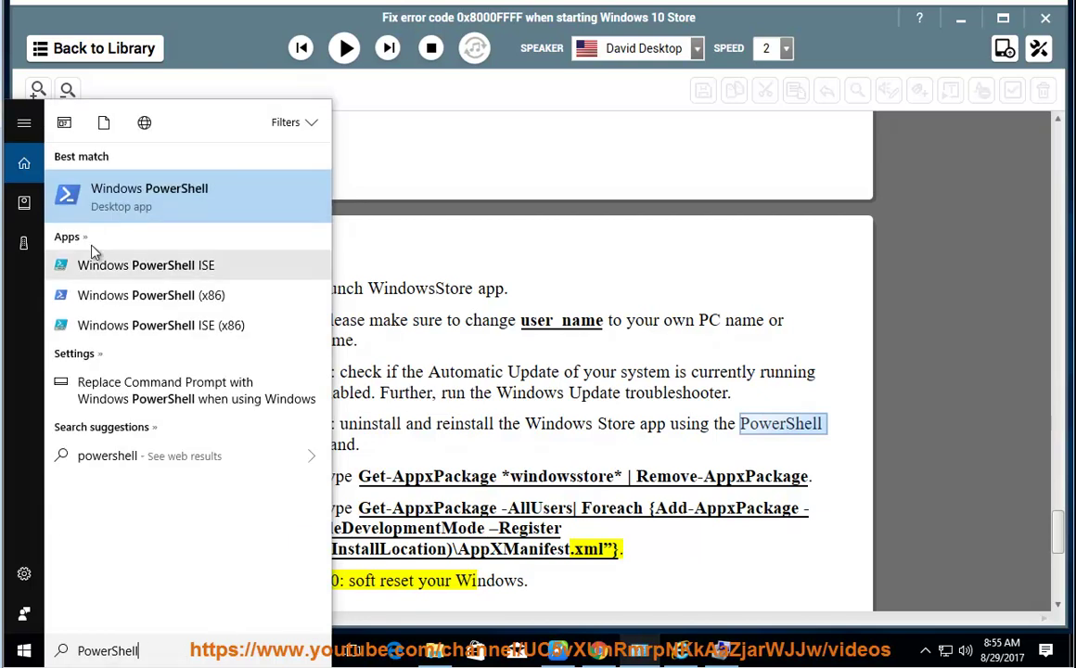
pyautogui.rightClick(148, 202)
pyautogui.click(166, 224)
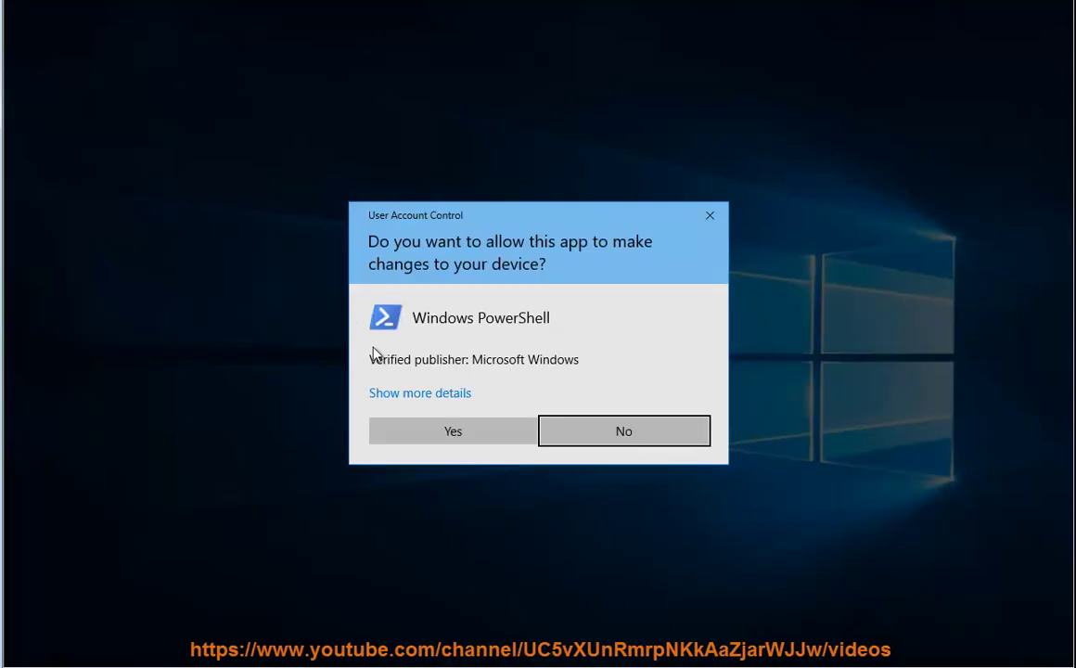
pyautogui.click(480, 437)
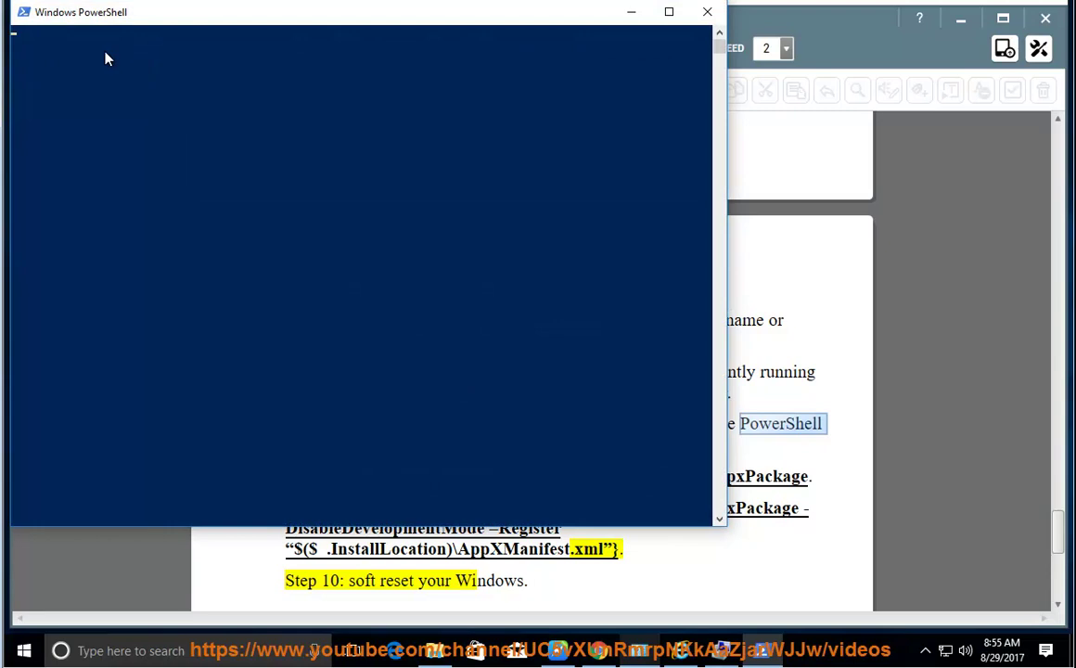
pyautogui.moveTo(170, 13); pyautogui.dragTo(462, 142)
# Step: Copy the command Get-AppxPackage *windowsstore* | Remove-AppxPackage from 9.1 into PowerShell and add the note "PRESS ENTER NOW..."
pyautogui.hotkey('alt', 'Tab')
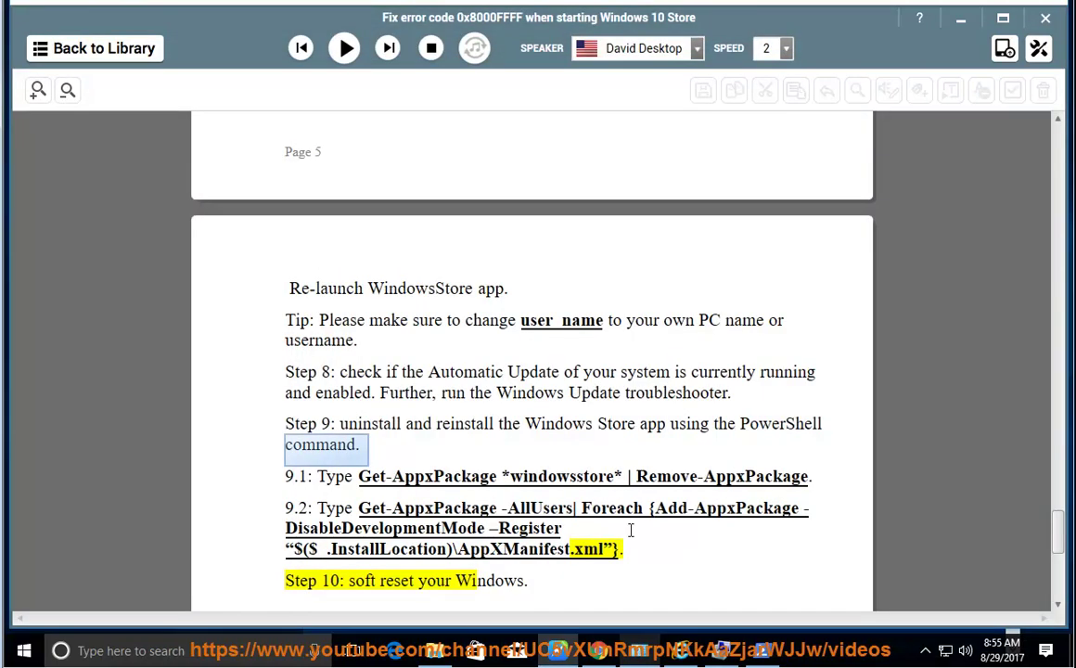
pyautogui.moveTo(812, 477); pyautogui.dragTo(382, 476)
pyautogui.rightClick(481, 475)
pyautogui.click(513, 391)
pyautogui.hotkey('alt', 'Tab')
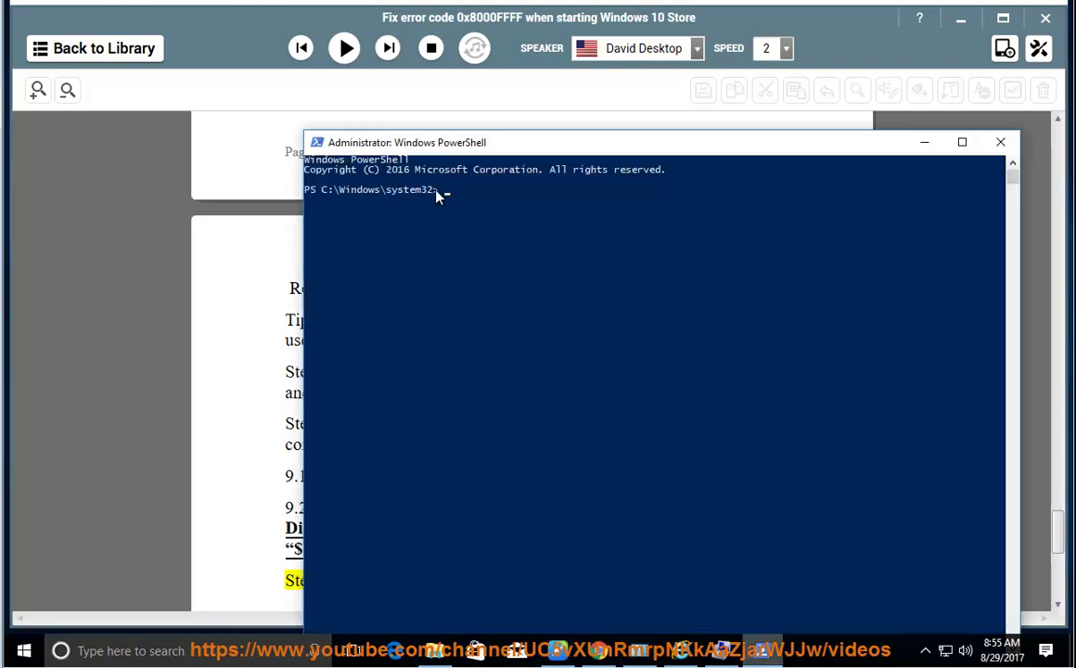
pyautogui.rightClick(443, 197)
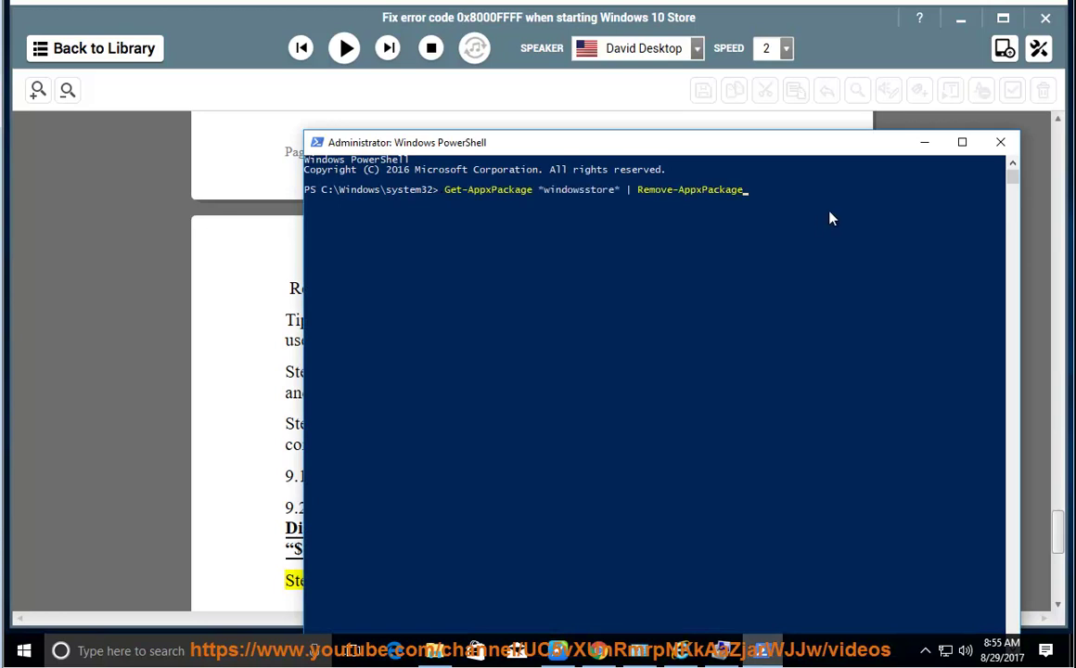
pyautogui.write('PRESS ENTER NOW...')
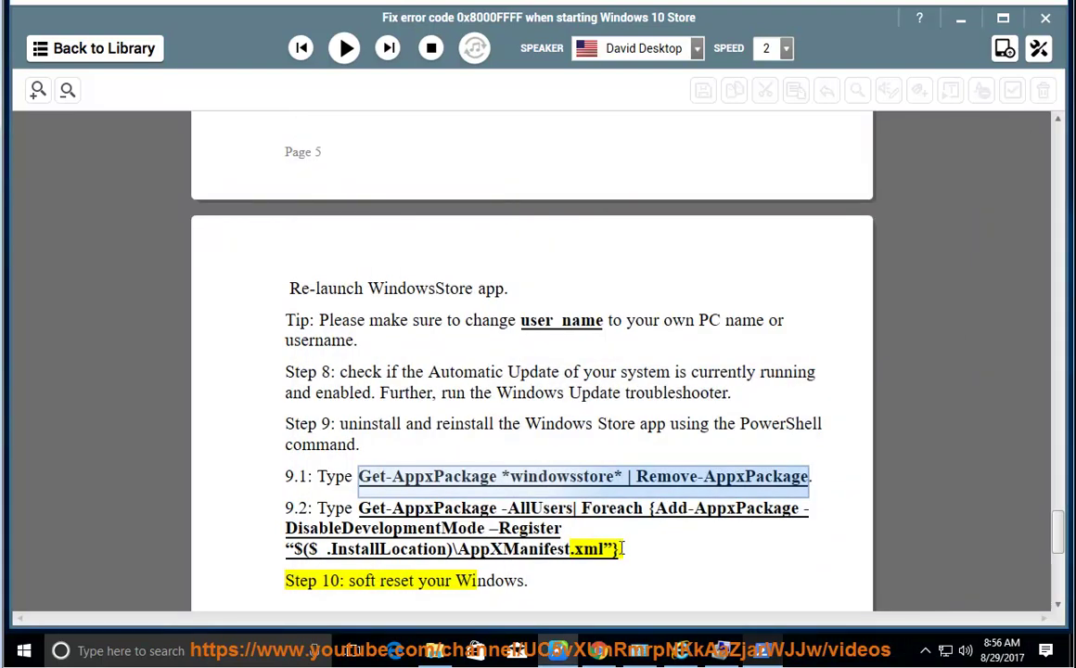
# Step: Highlight the Get-AppxPackage -AllUsers command of 9.2 in the document, and play and pause the narration of Step 10
pyautogui.moveTo(623, 548); pyautogui.dragTo(356, 508)
pyautogui.scroll(-2, 436, 477)
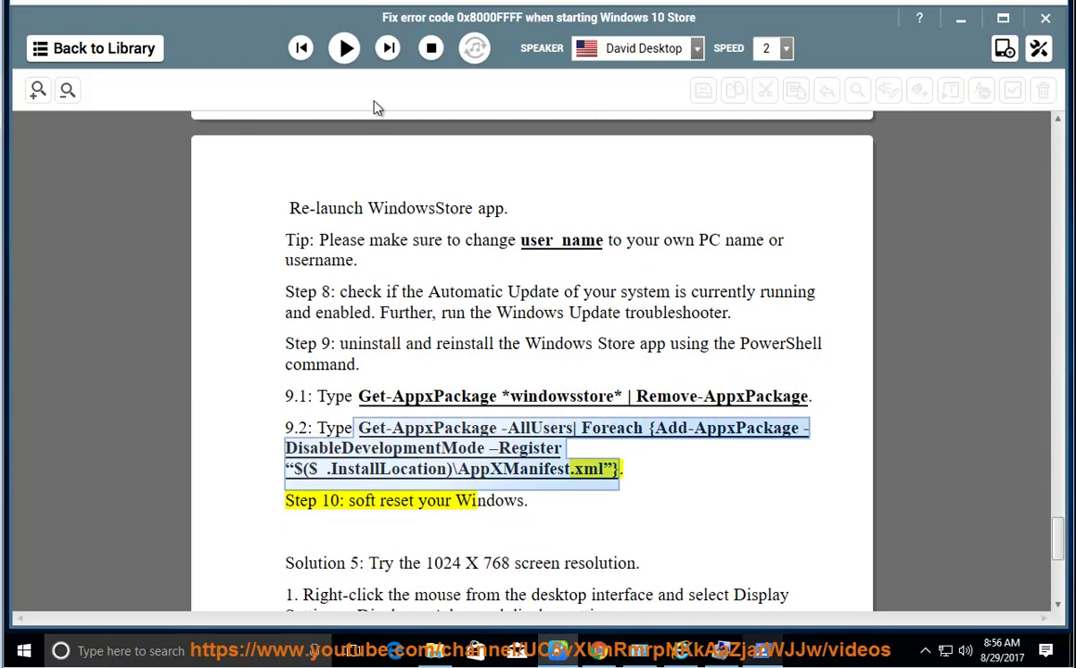
pyautogui.click(345, 51)
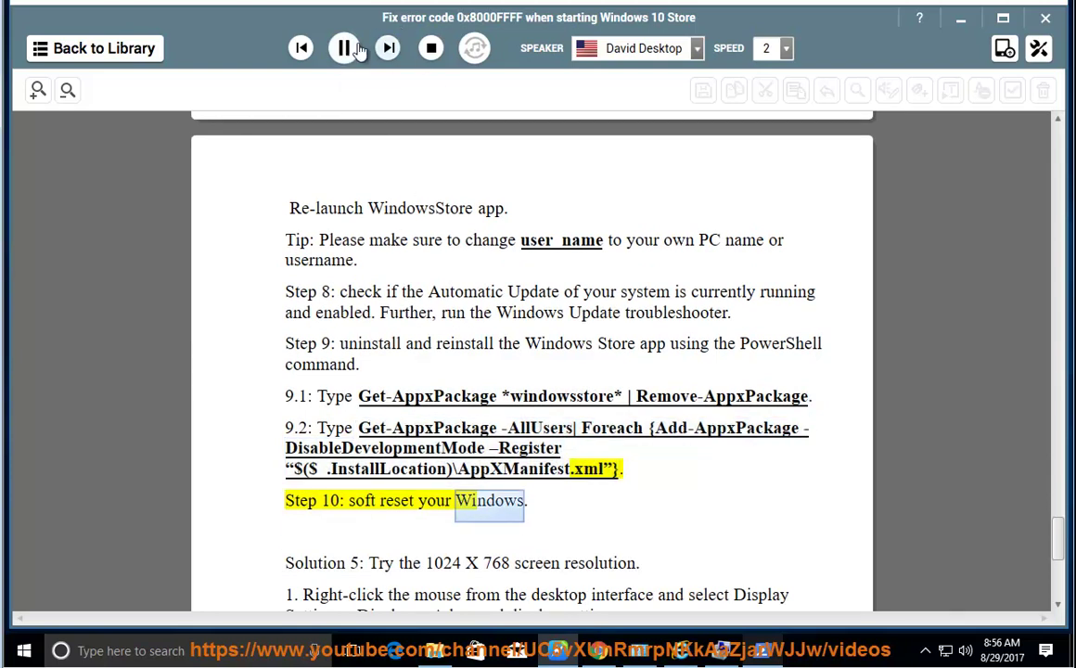
pyautogui.click(344, 49)
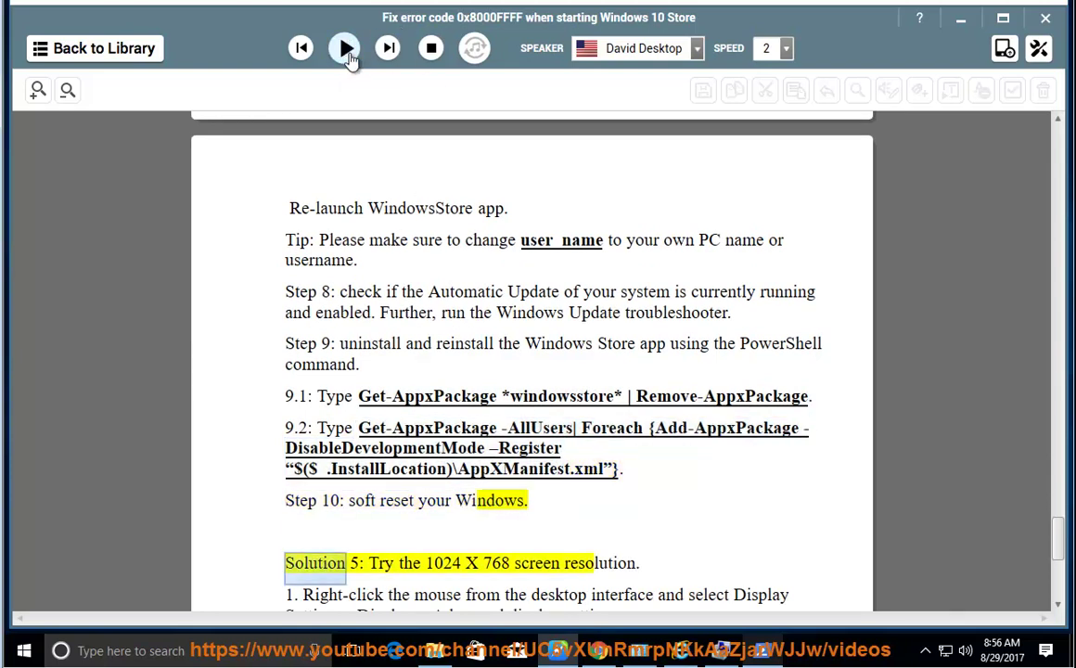
# Step: Open the Recovery page under Update & security in Windows Settings
pyautogui.click(24, 649)
pyautogui.click(26, 584)
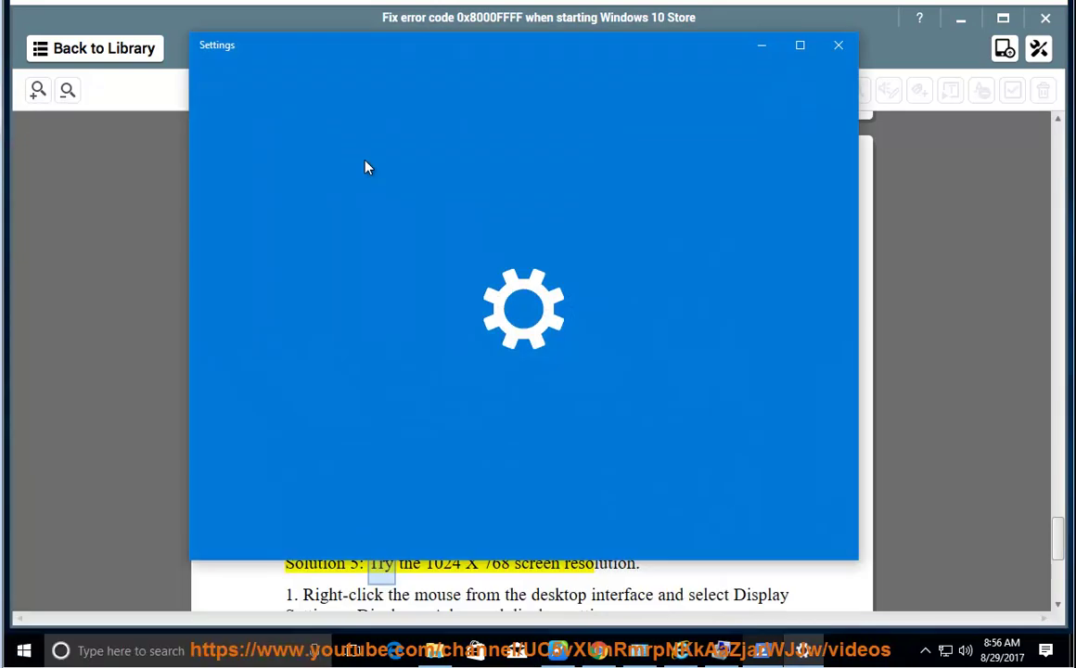
pyautogui.moveTo(432, 84); pyautogui.dragTo(627, 128)
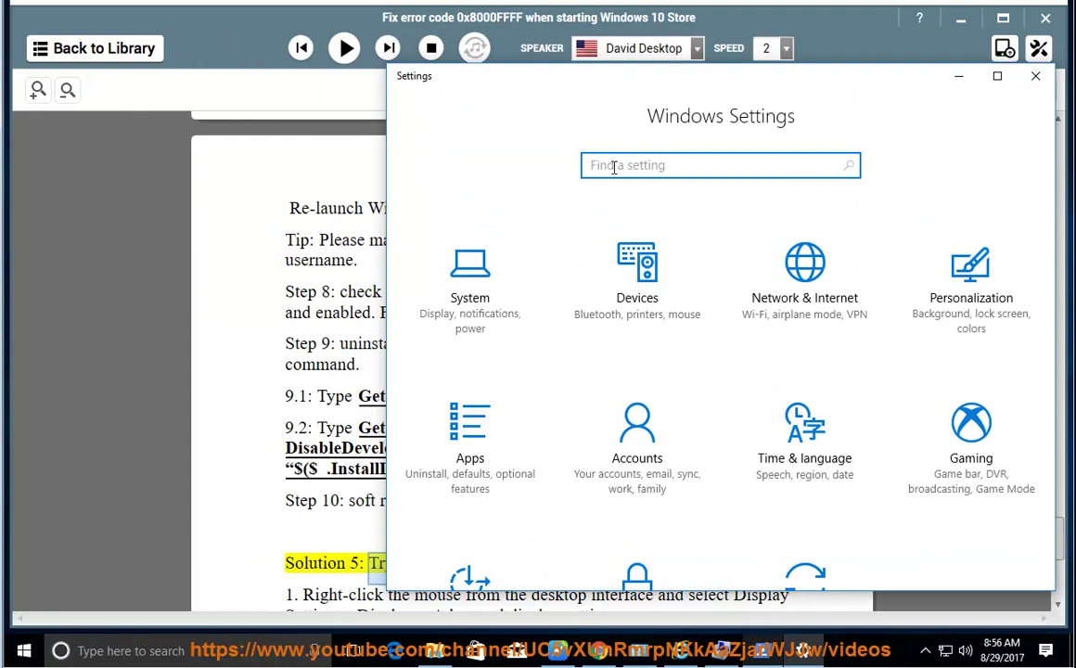
pyautogui.scroll(-3, 826, 556)
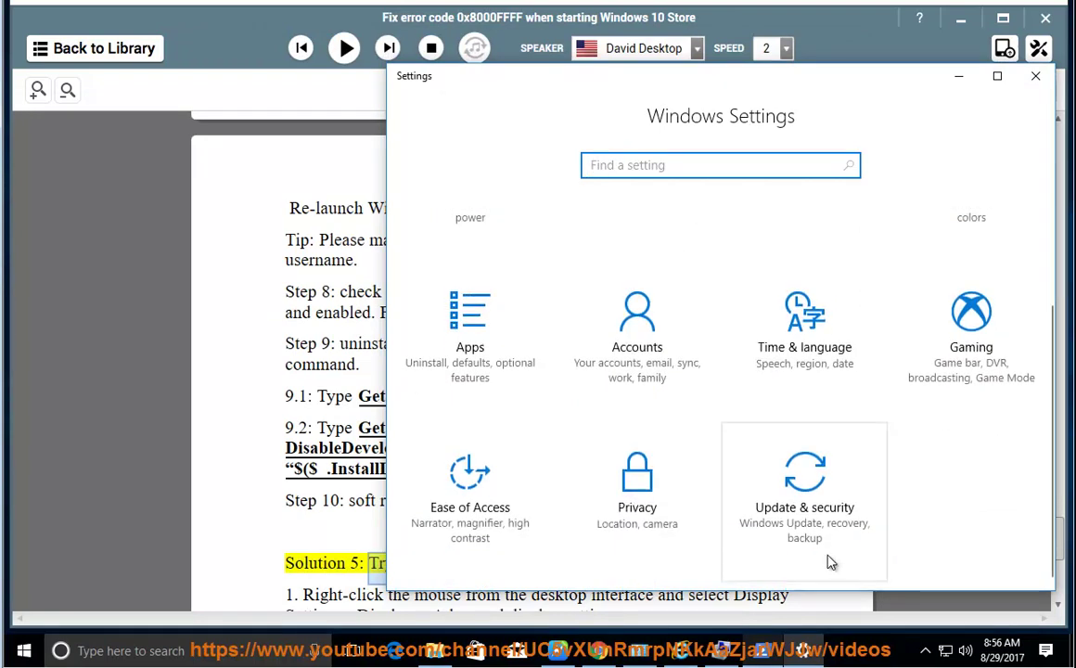
pyautogui.click(824, 564)
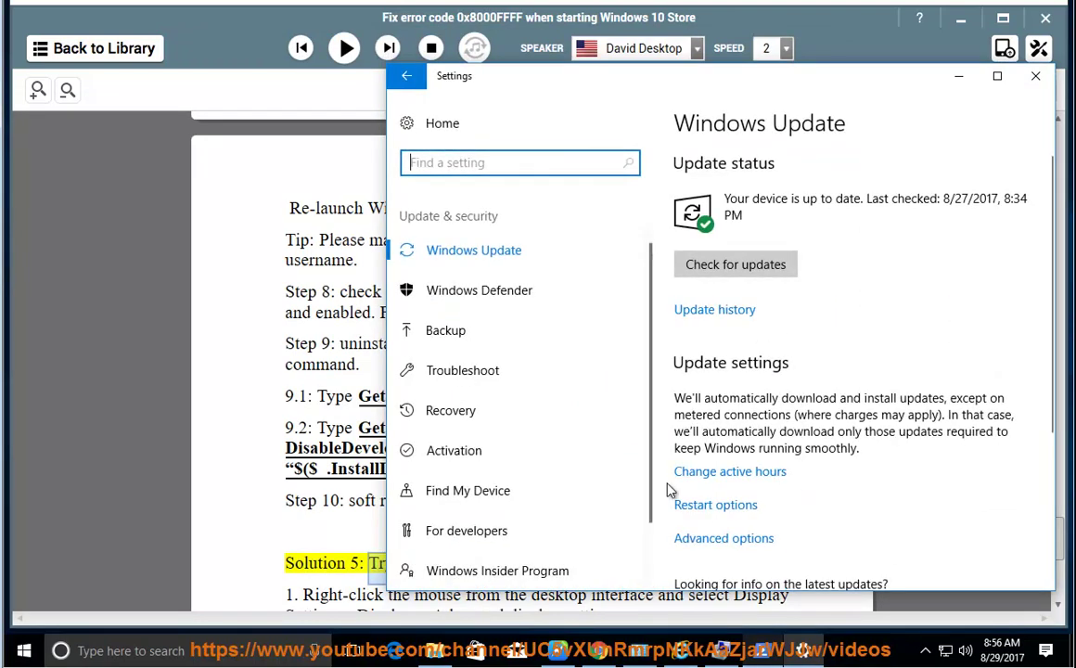
pyautogui.scroll(-3, 746, 502)
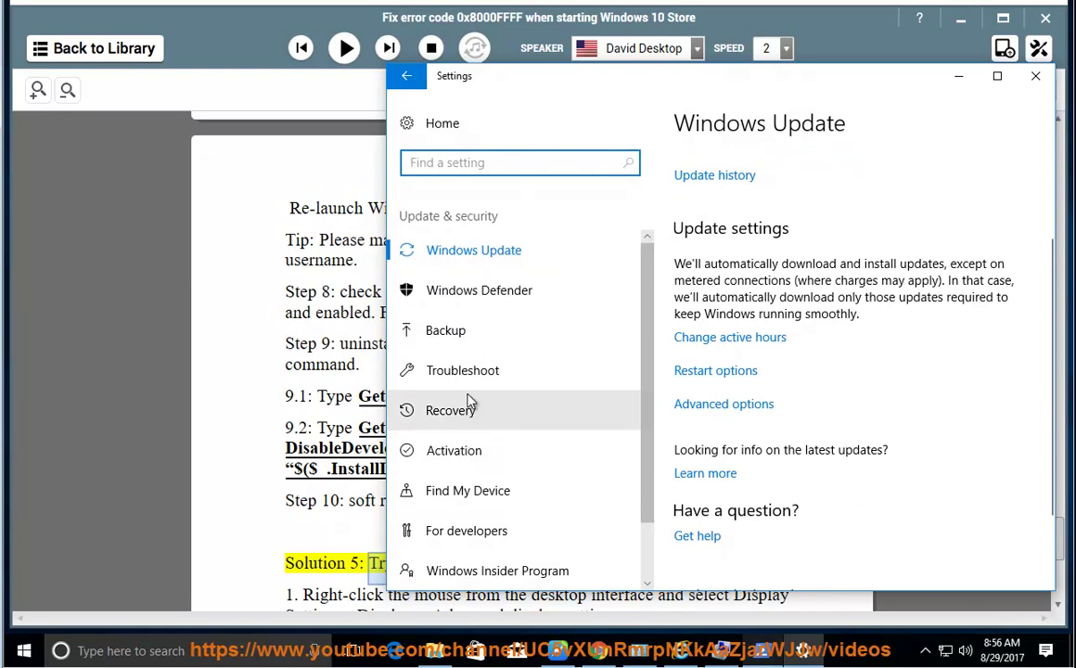
pyautogui.click(417, 411)
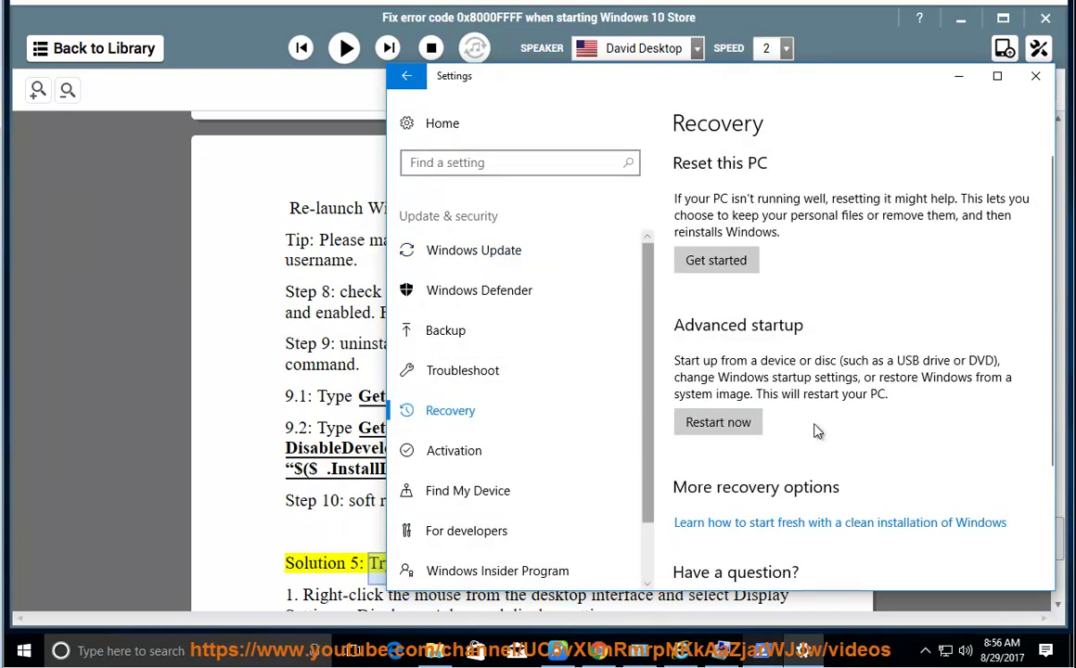
# Step: Look up the Reset this PC options, cancel without choosing one, and close Settings
pyautogui.click(728, 258)
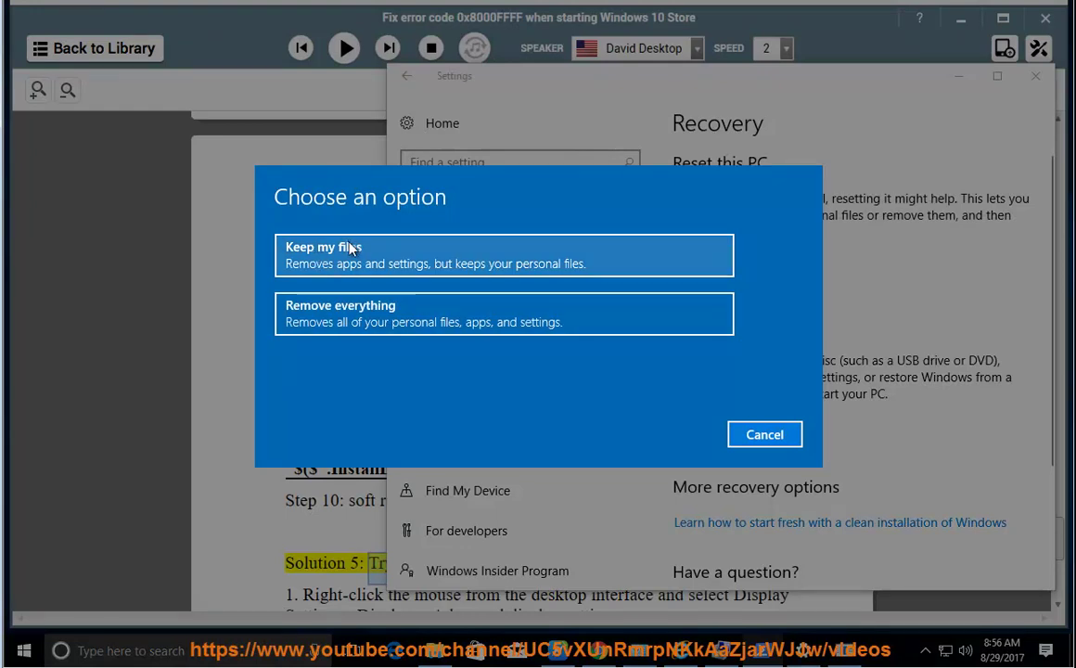
pyautogui.click(757, 431)
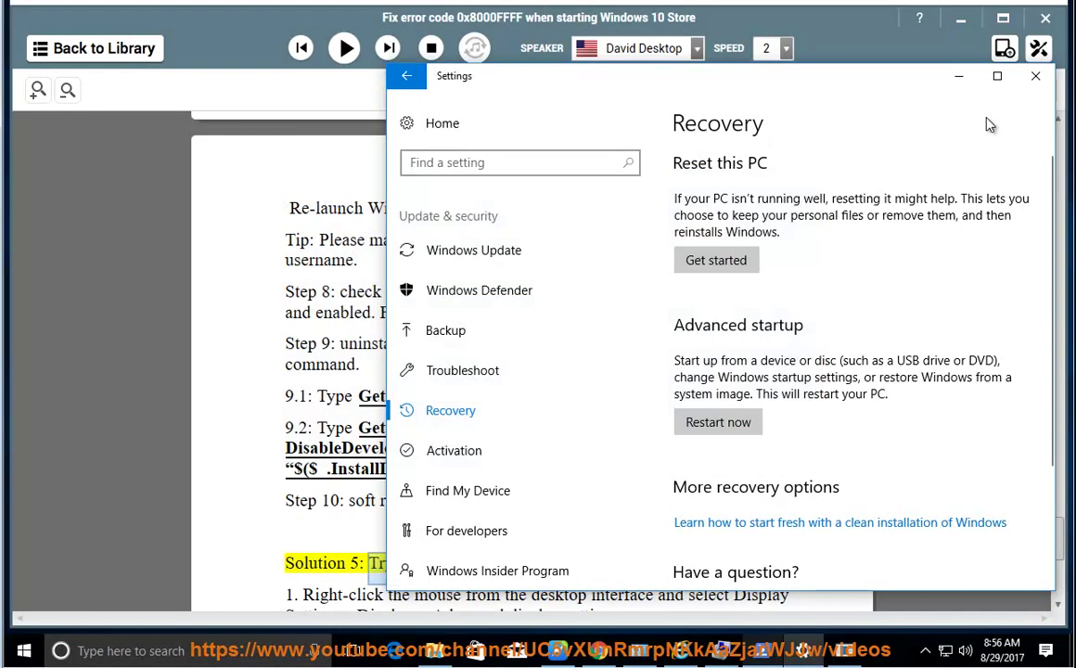
pyautogui.click(1037, 78)
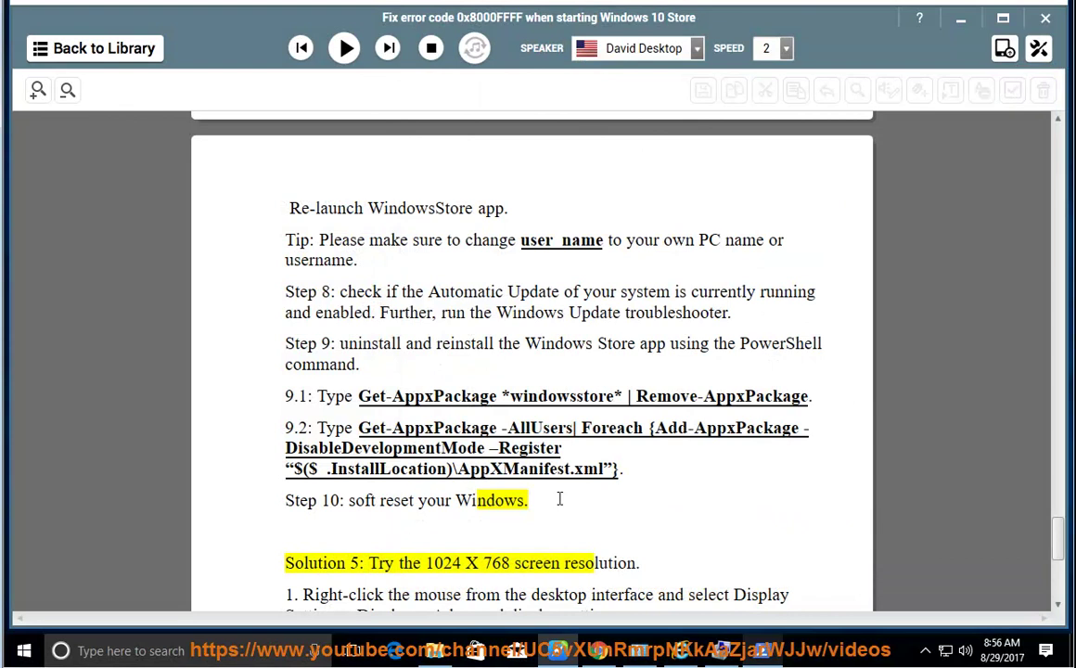
# Step: Play the narration of Solution 5, pause it, and highlight the path to Advanced display settings
pyautogui.click(344, 48)
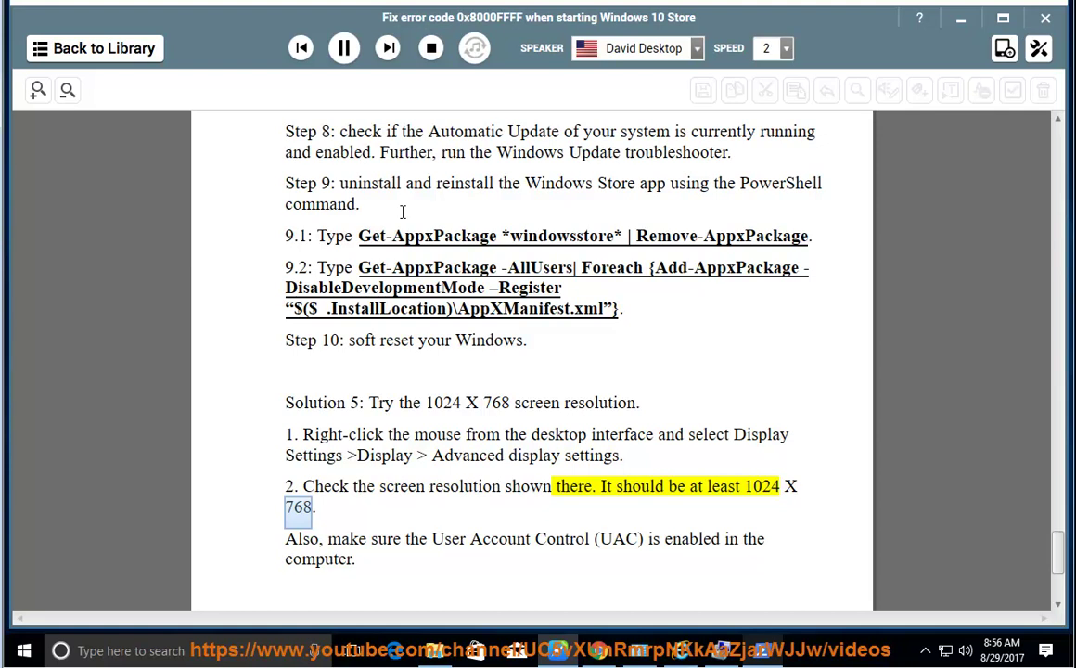
pyautogui.click(346, 49)
pyautogui.moveTo(295, 455); pyautogui.dragTo(625, 455)
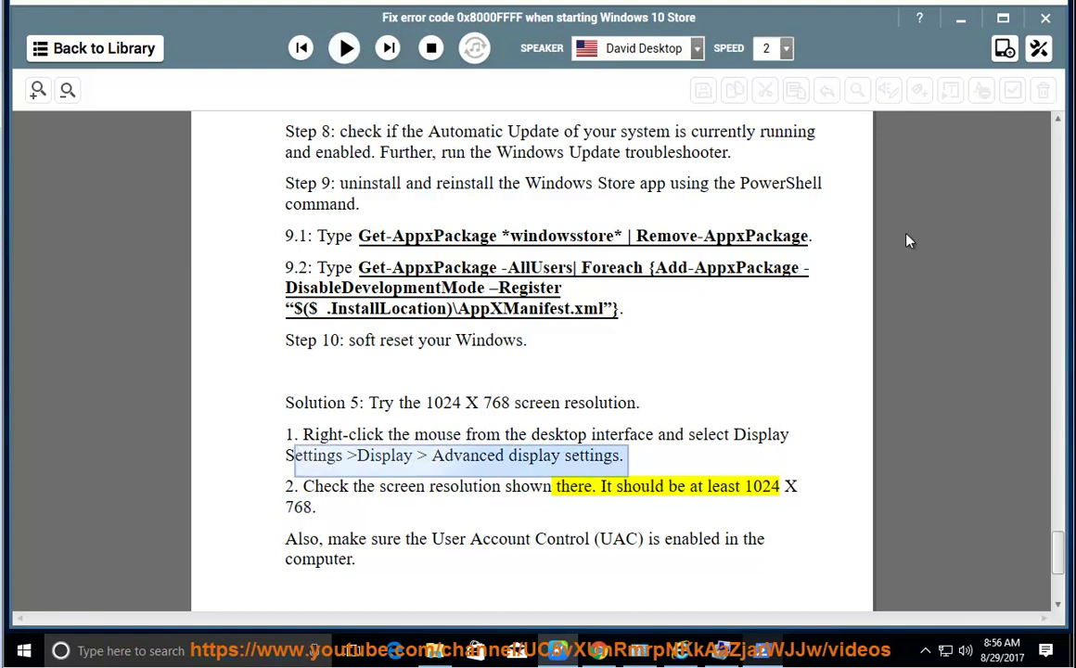
# Step: Minimize the document reader and Computer Management, and bring up the Display page of Windows Settings from the desktop
pyautogui.click(965, 24)
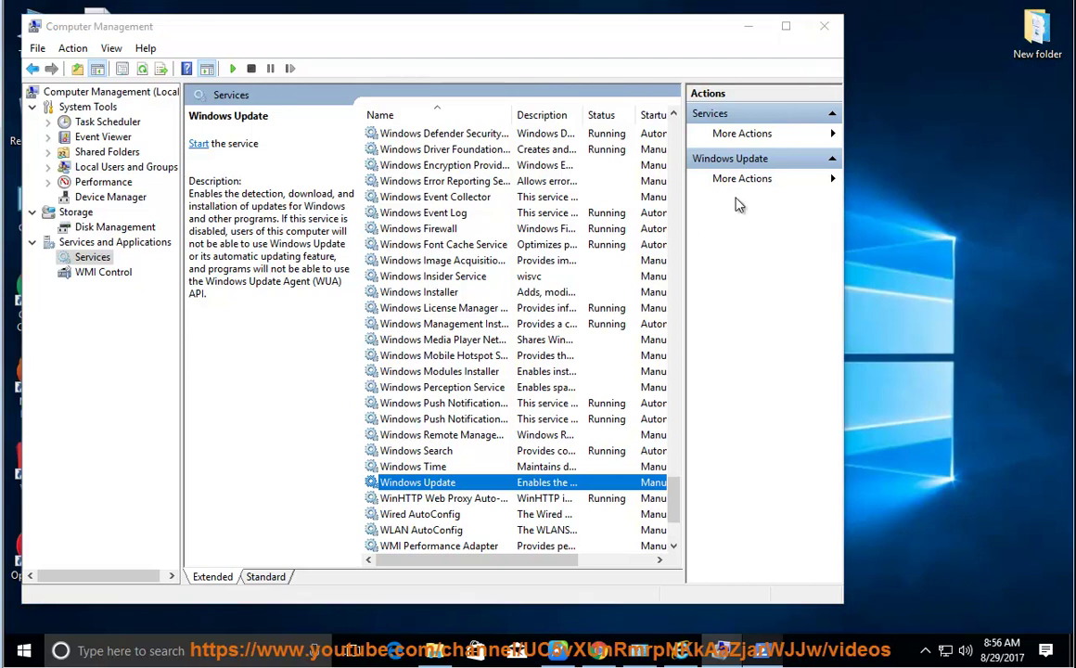
pyautogui.rightClick(897, 224)
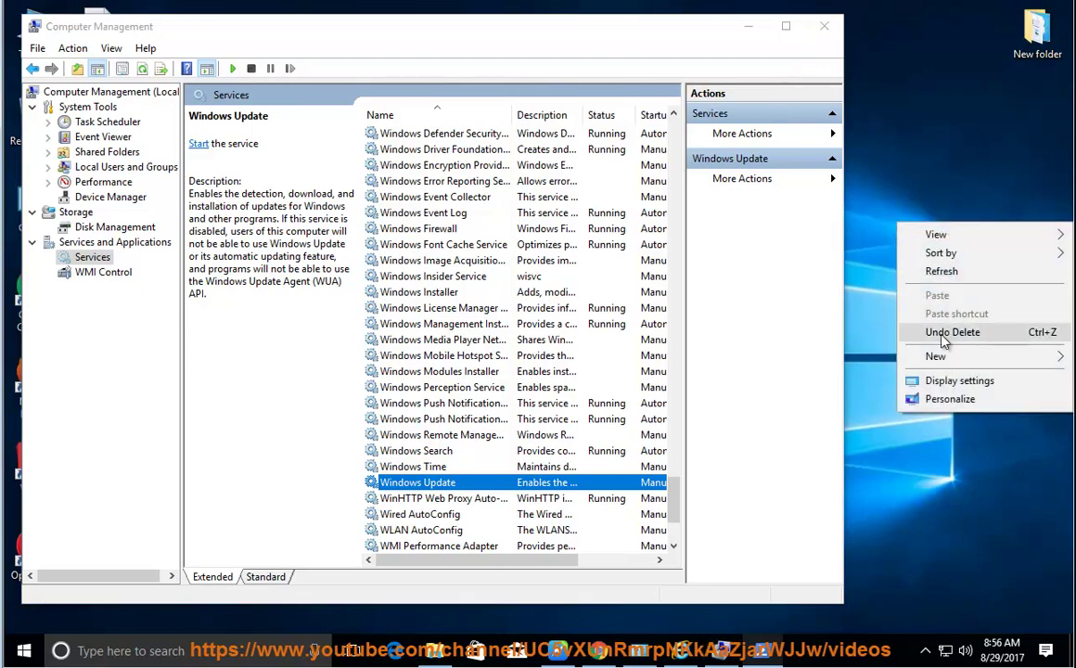
pyautogui.click(959, 382)
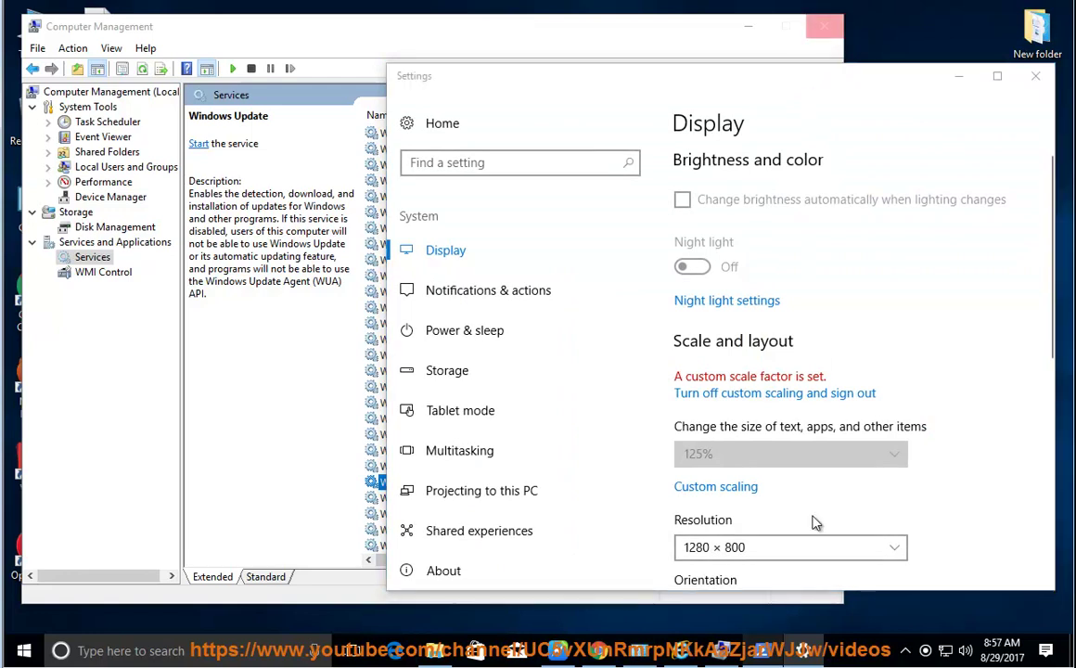
pyautogui.click(802, 652)
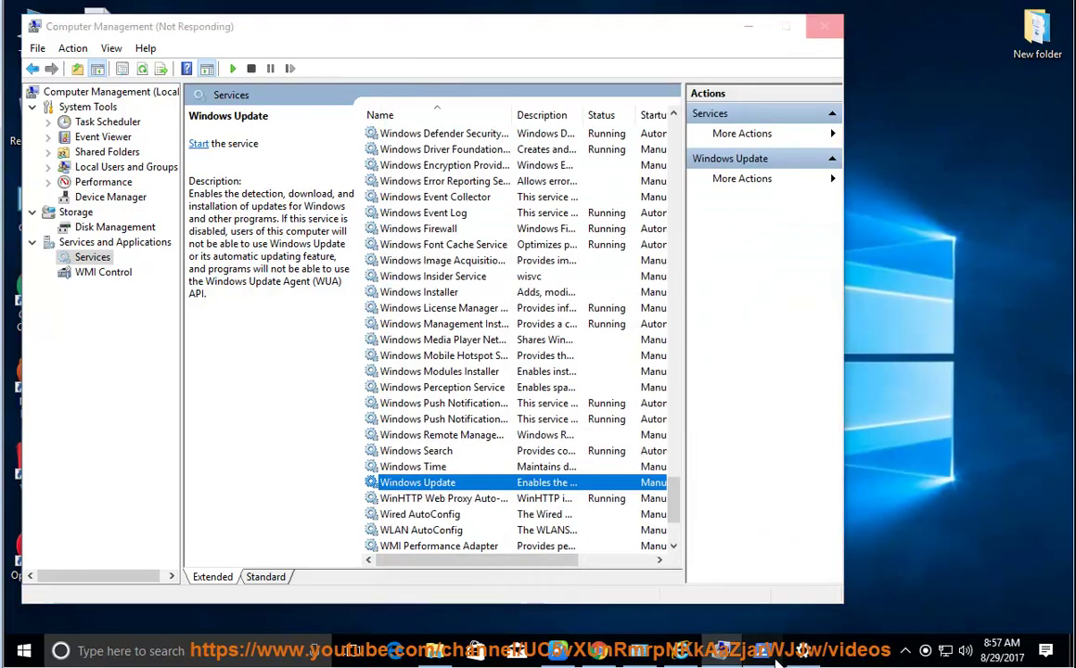
pyautogui.click(761, 651)
pyautogui.click(1005, 147)
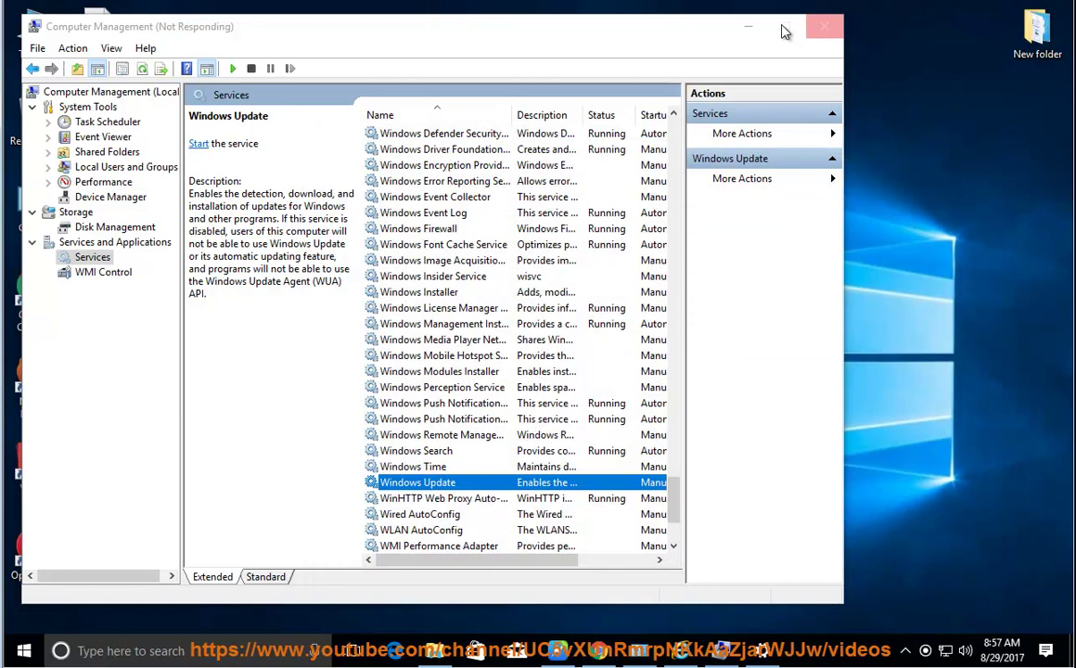
pyautogui.click(746, 26)
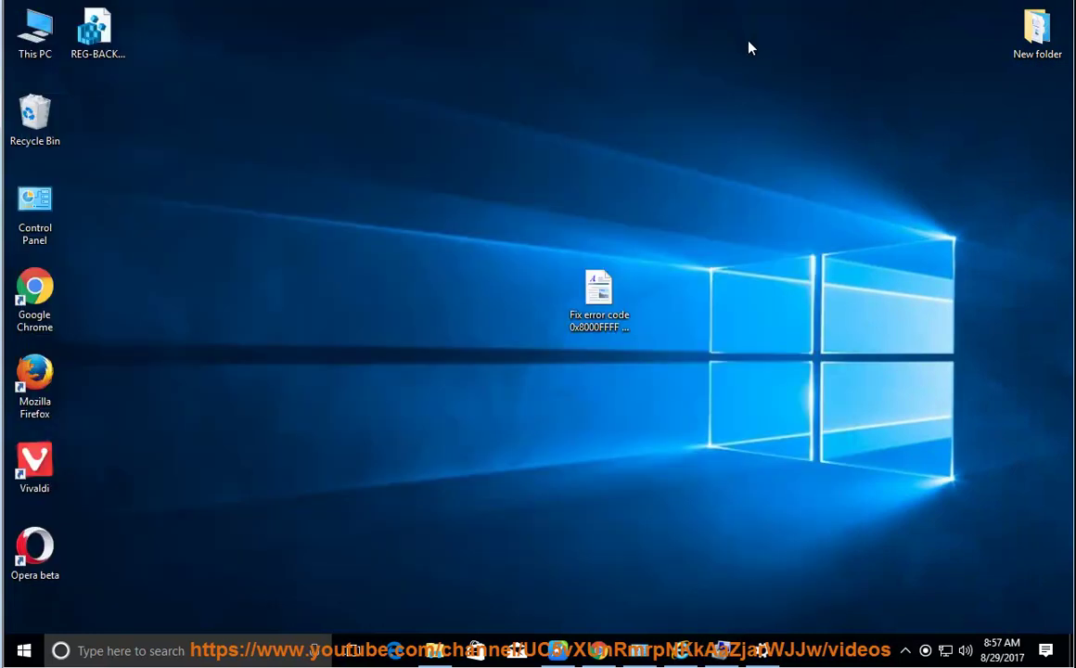
pyautogui.click(759, 652)
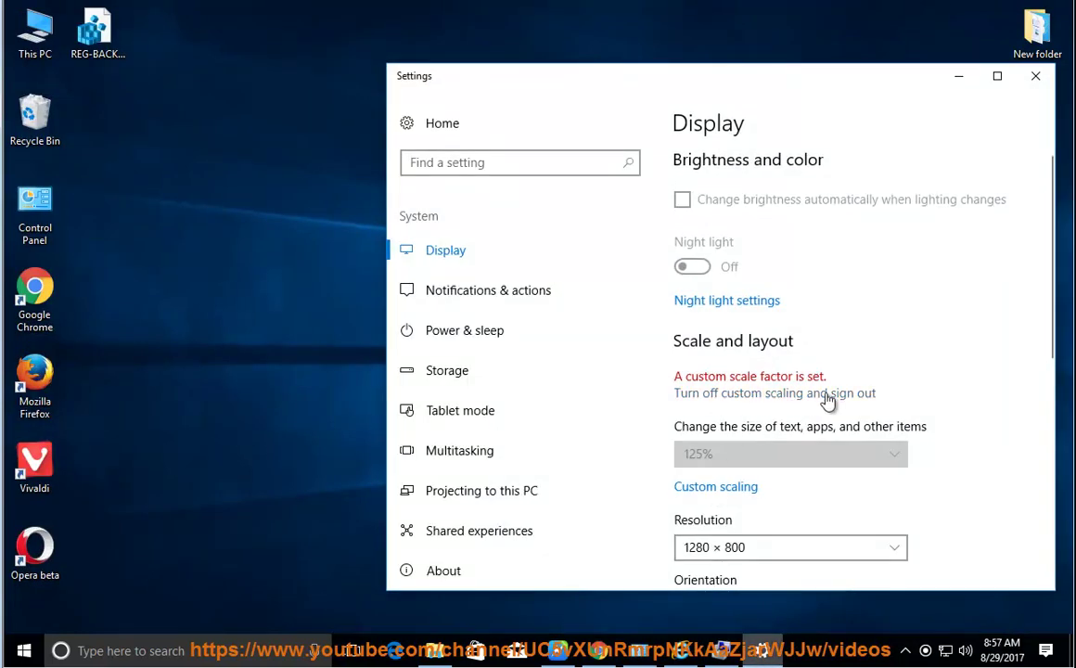
# Step: Try the 1280 × 768 screen resolution and revert to the previous display settings
pyautogui.scroll(-3, 813, 491)
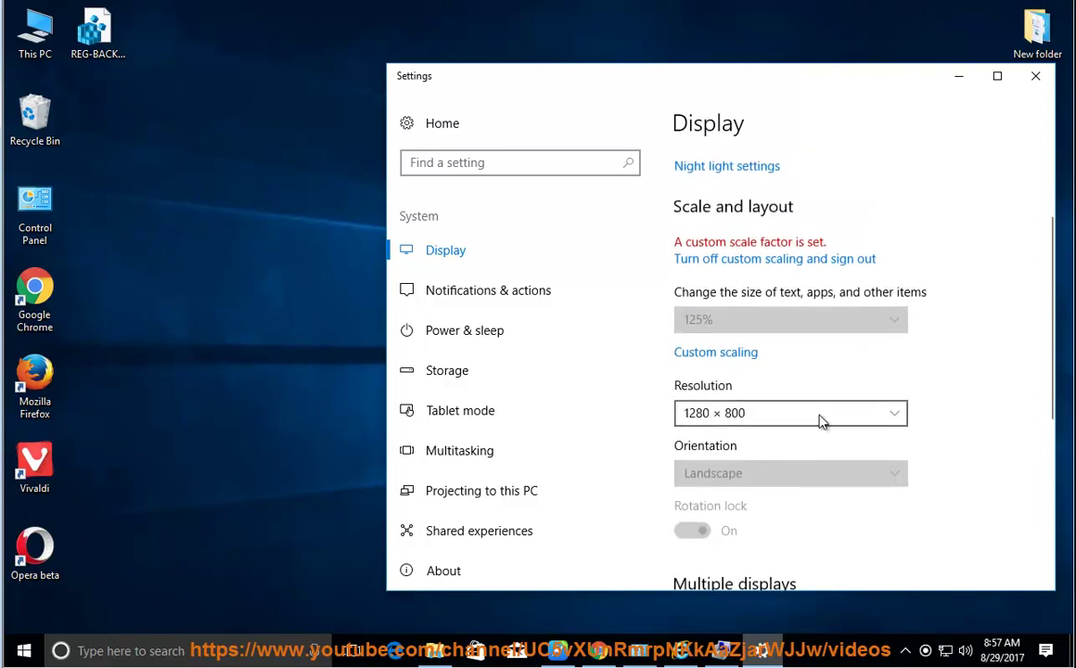
pyautogui.click(805, 419)
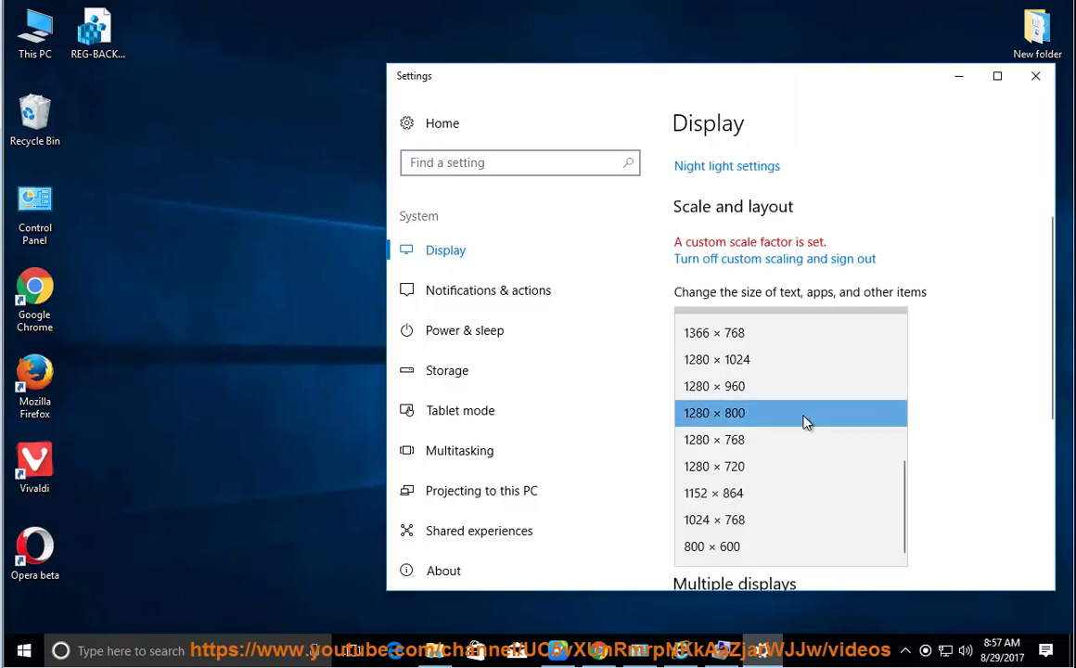
pyautogui.click(729, 440)
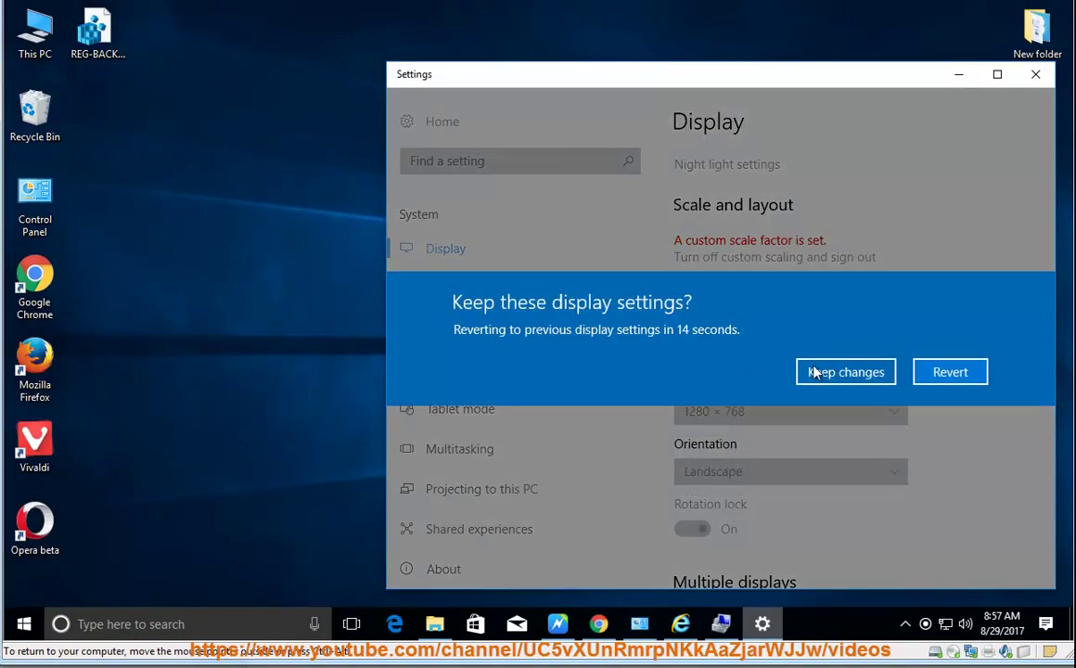
pyautogui.click(950, 381)
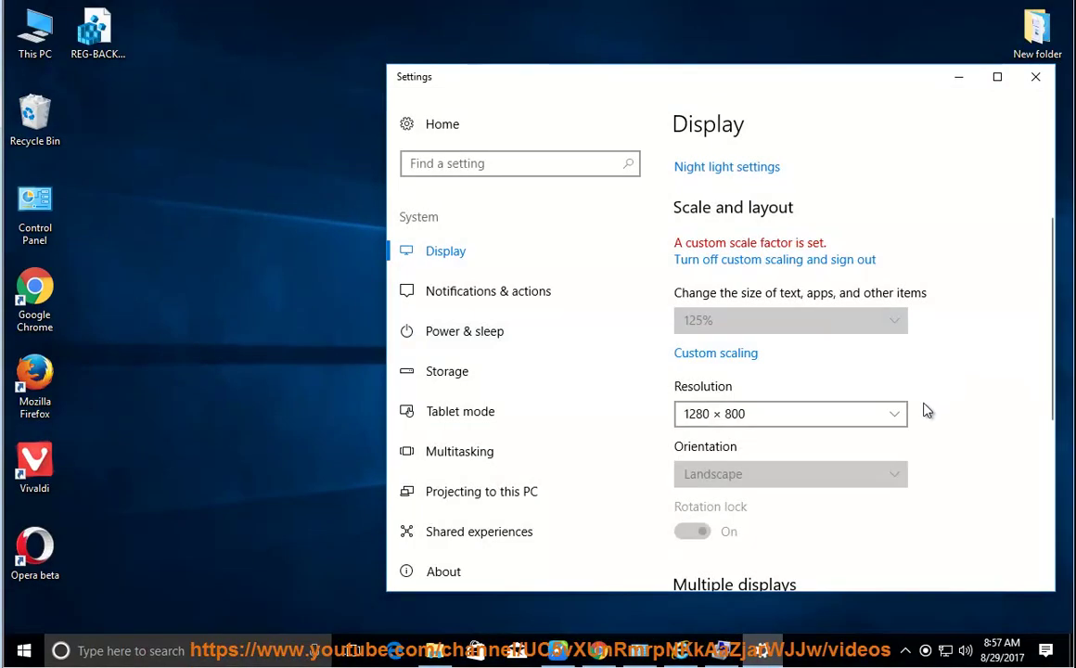
# Step: Switch back to the document reader, clear the highlight, and play the rest of Solution 5 through the User Account Control note
pyautogui.click(556, 650)
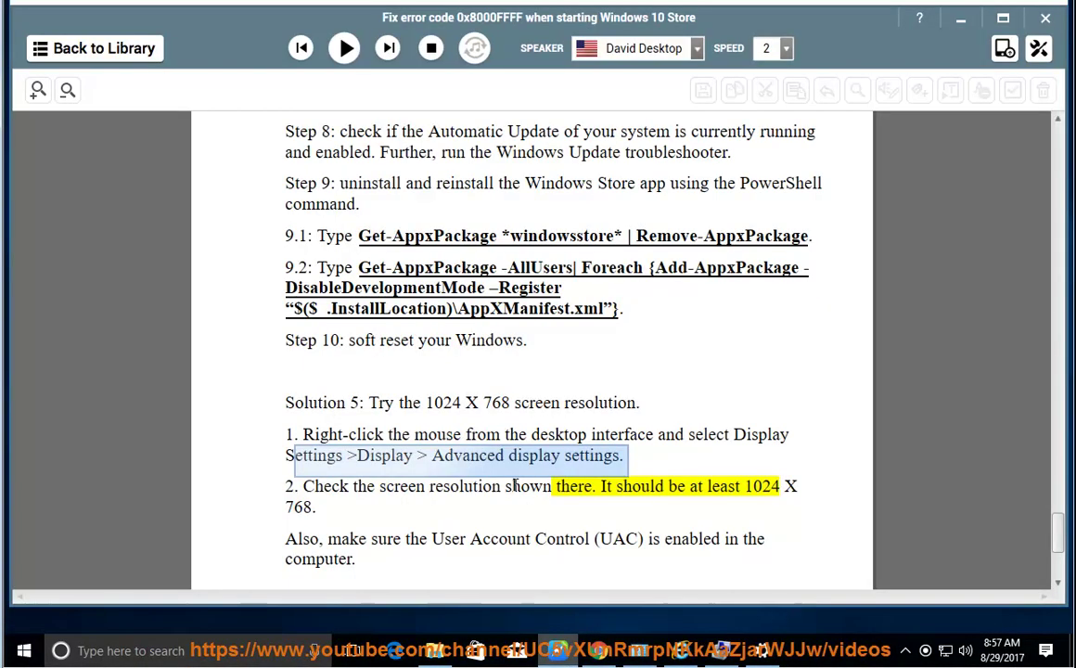
pyautogui.click(616, 455)
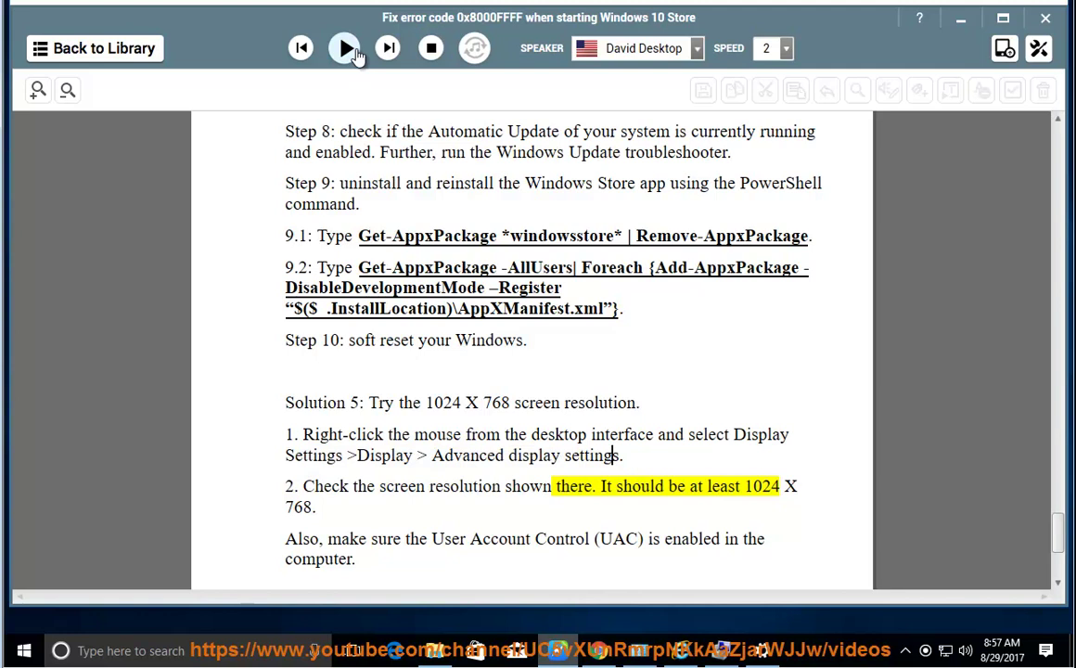
pyautogui.click(352, 53)
pyautogui.scroll(-1, 663, 515)
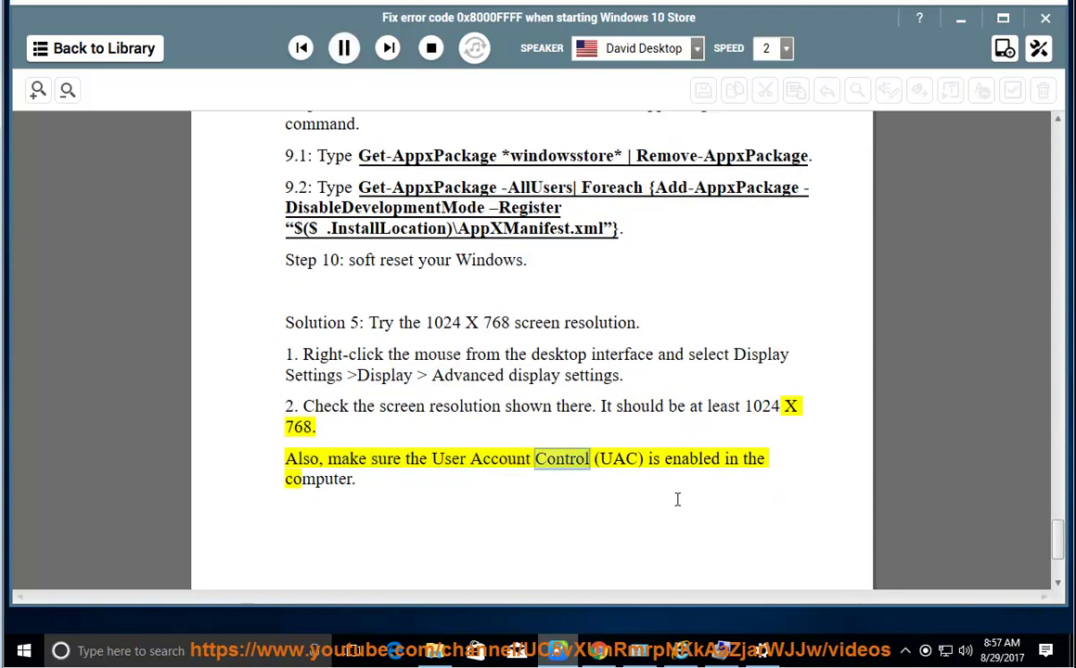
pyautogui.scroll(-1, 681, 496)
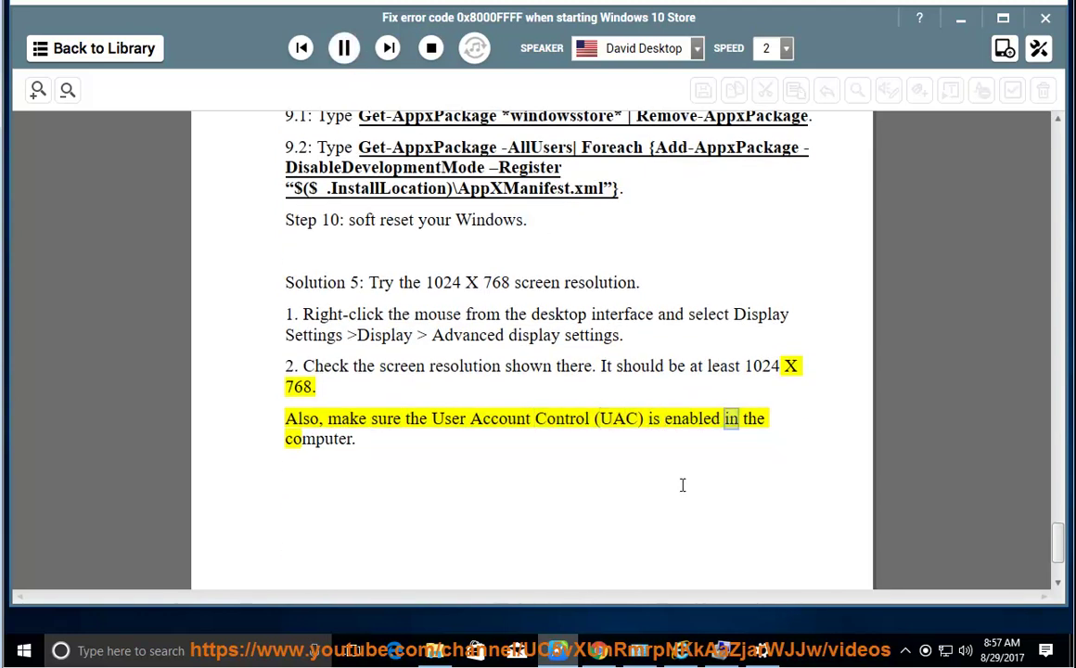
pyautogui.scroll(-2, 682, 486)
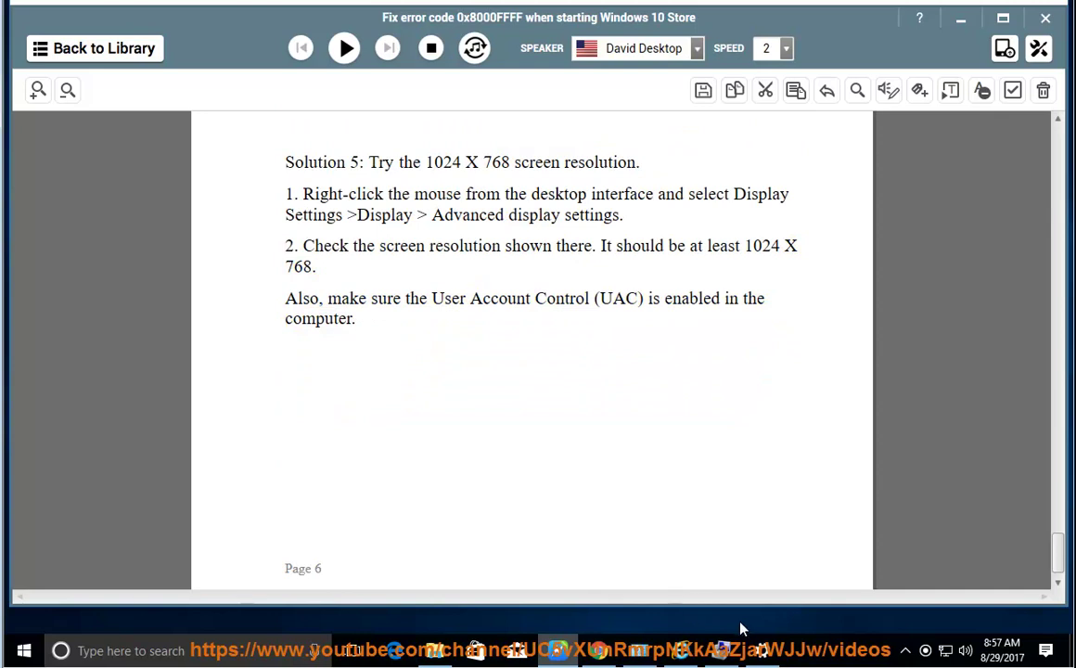